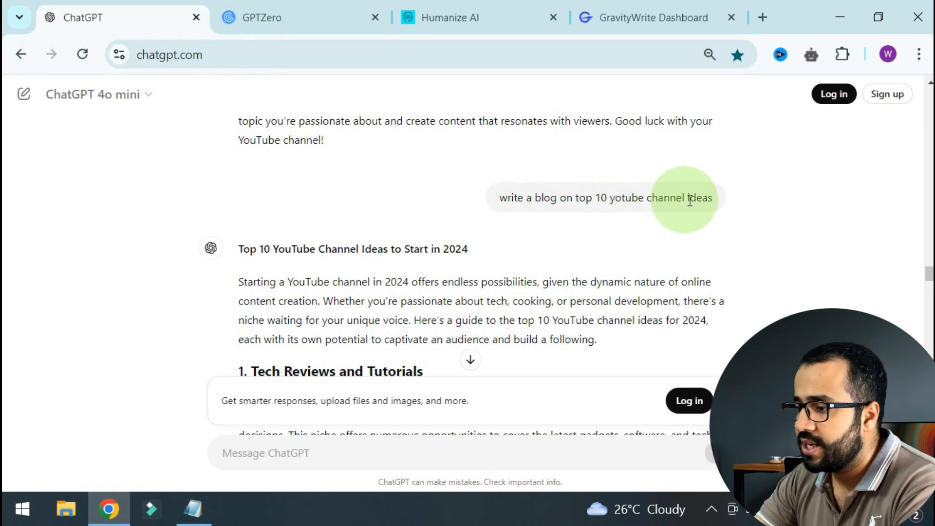
# Copy the generated blog post text from its title "Top 10 YouTube Channel Ideas to Start in 2024" through the Educational Content section
pyautogui.scroll(-10, 703, 200)
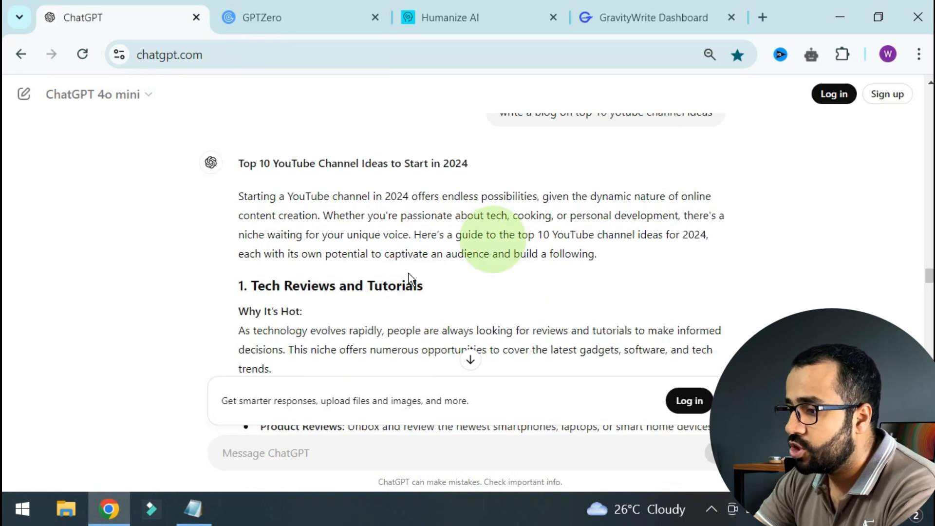
pyautogui.scroll(-5, 404, 276)
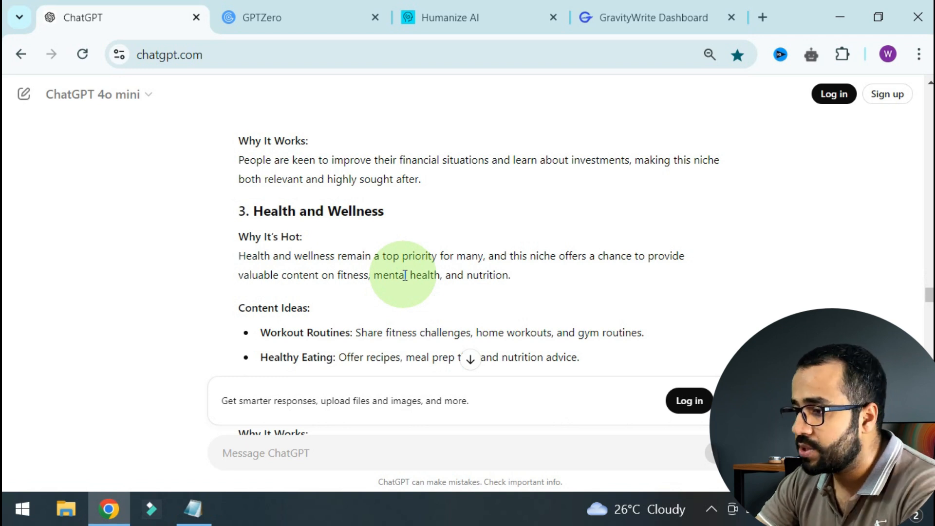
pyautogui.scroll(10, 405, 276)
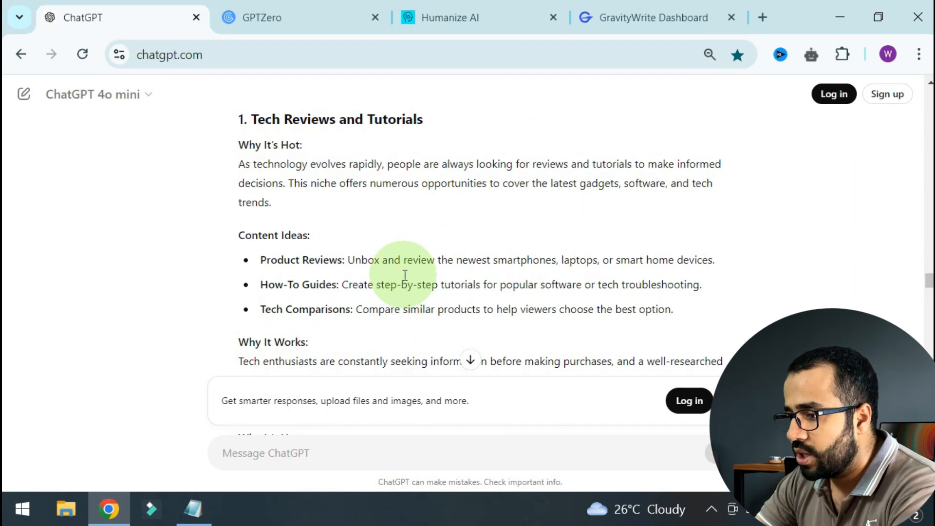
pyautogui.scroll(3, 404, 275)
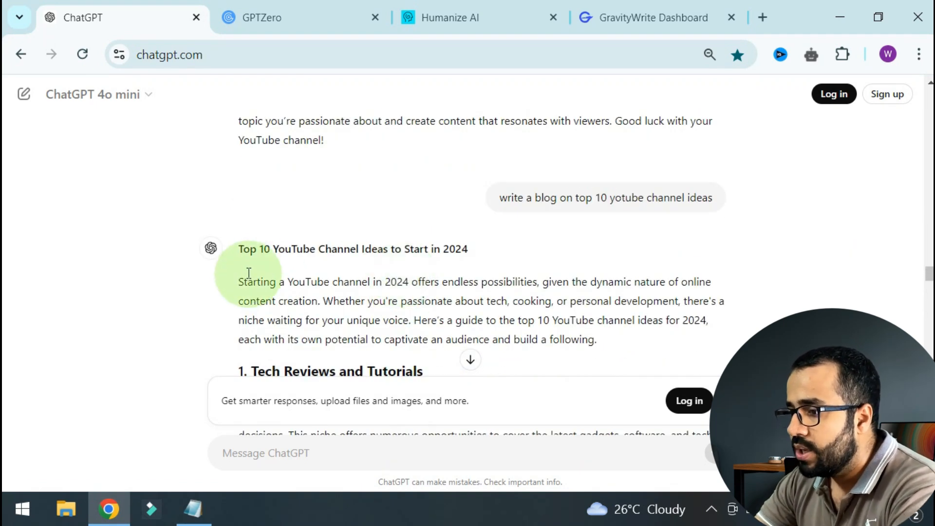
pyautogui.moveTo(238, 251); pyautogui.dragTo(425, 238)
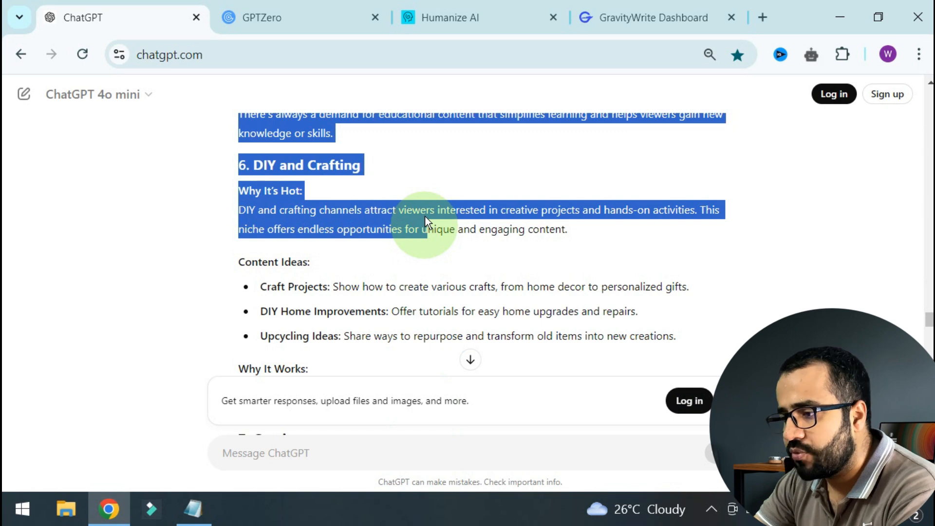
pyautogui.moveTo(424, 220); pyautogui.dragTo(296, 235)
pyautogui.scroll(6, 324, 258)
pyautogui.rightClick(296, 235)
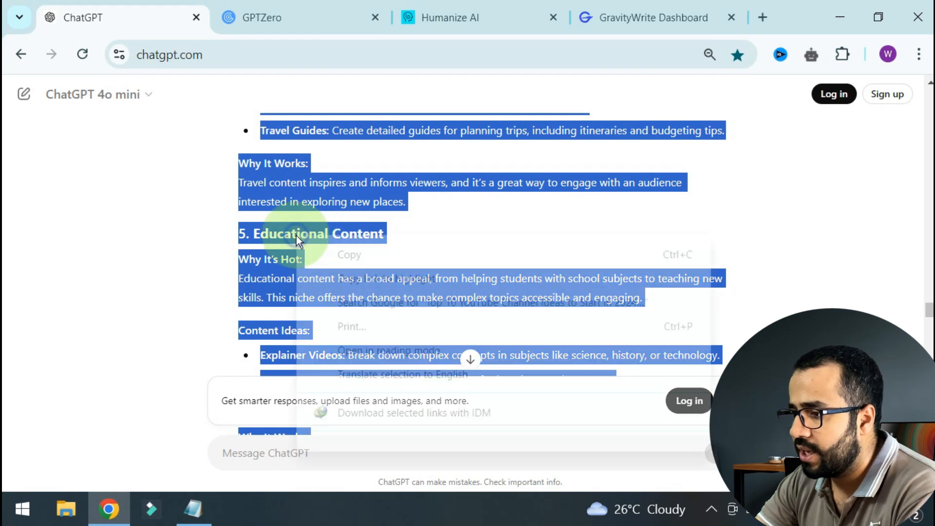
pyautogui.click(339, 253)
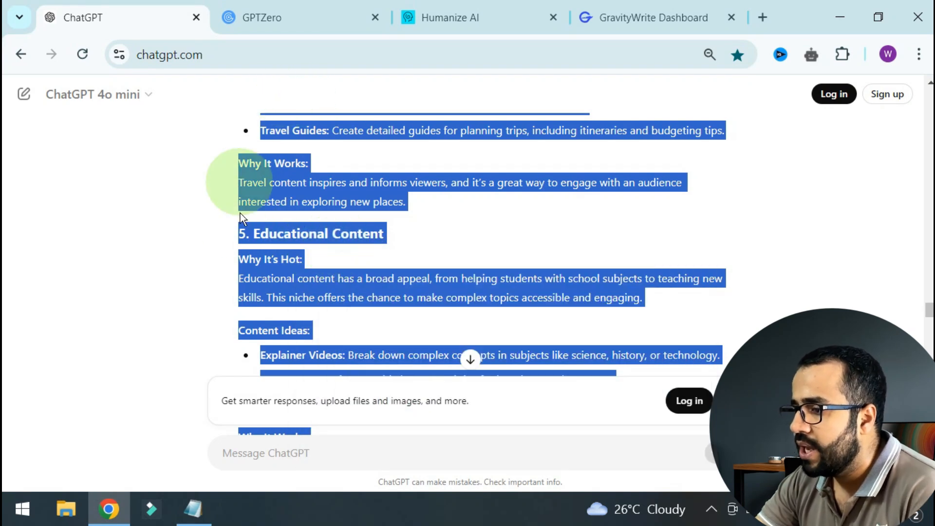
# Switch to GPTZero, paste the copied blog text for analysis and run a Basic Scan on it
pyautogui.click(296, 18)
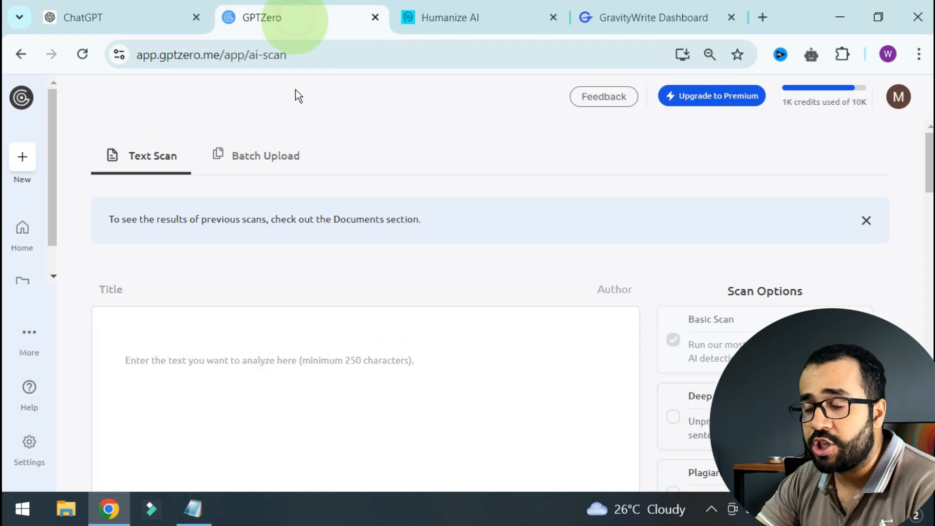
pyautogui.click(264, 360)
pyautogui.hotkey('ctrl', 'v')
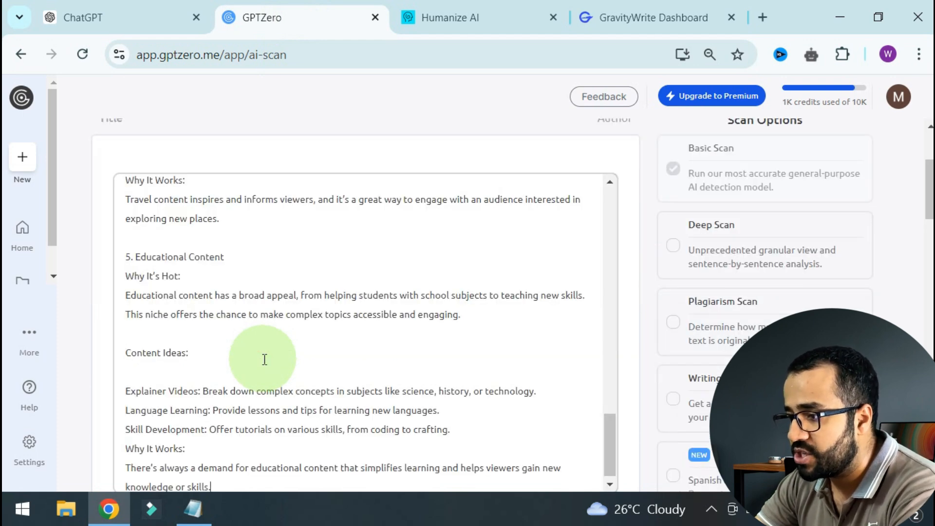
pyautogui.scroll(-2, 640, 318)
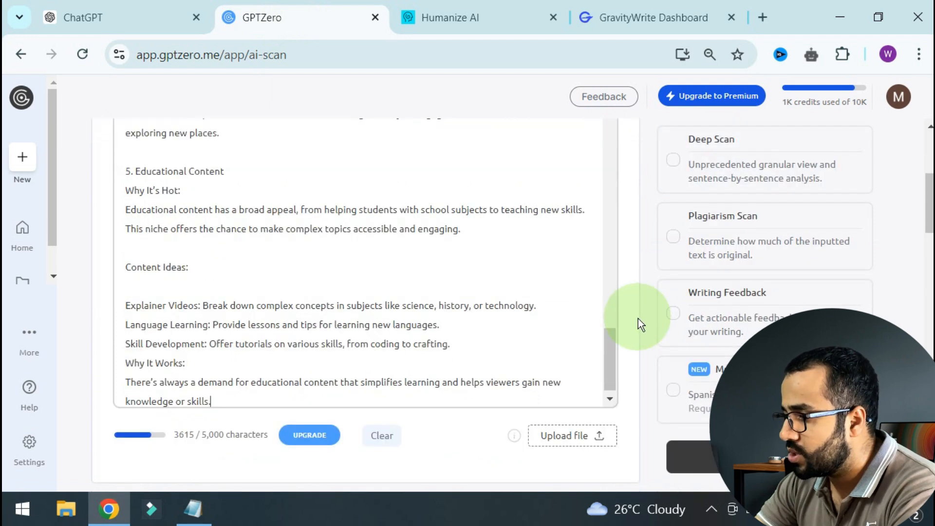
pyautogui.click(723, 466)
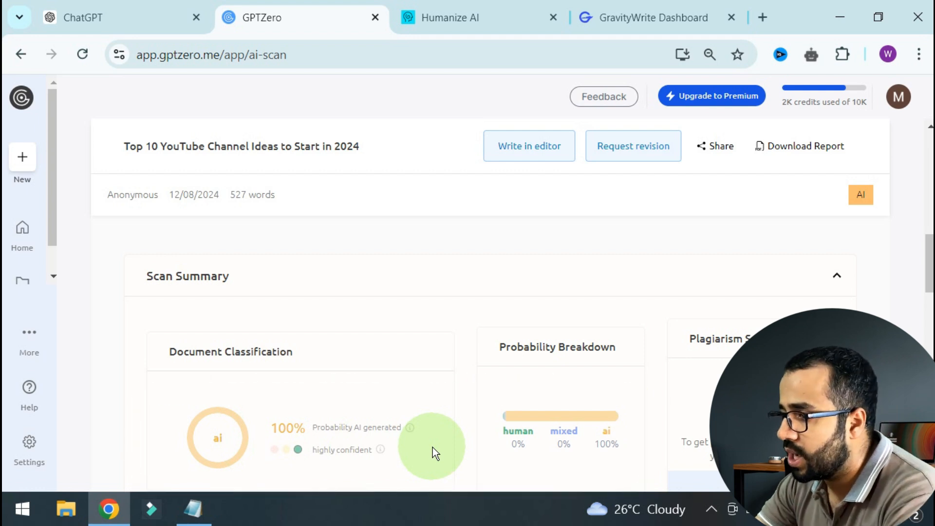
# Delete all of the scanned blog text from the text scan input
pyautogui.scroll(10, 83, 297)
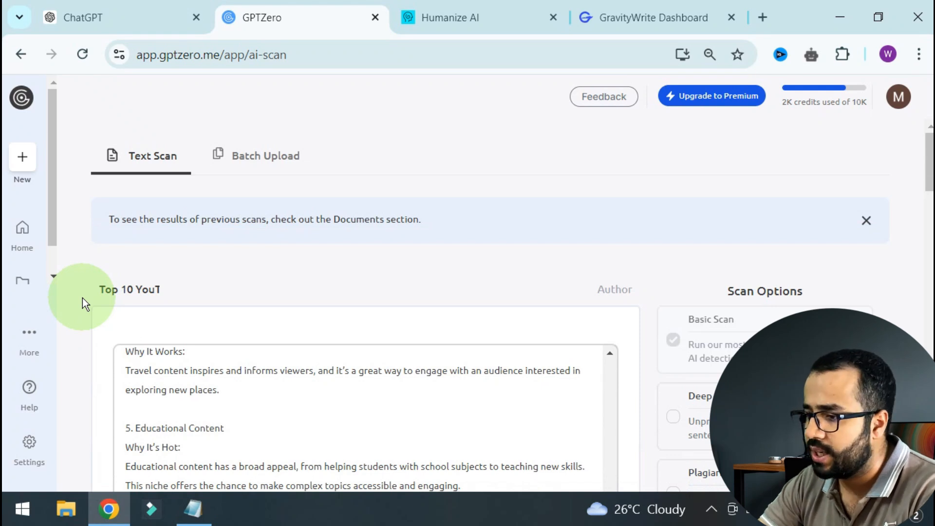
pyautogui.click(193, 390)
pyautogui.hotkey('ctrl', 'a')
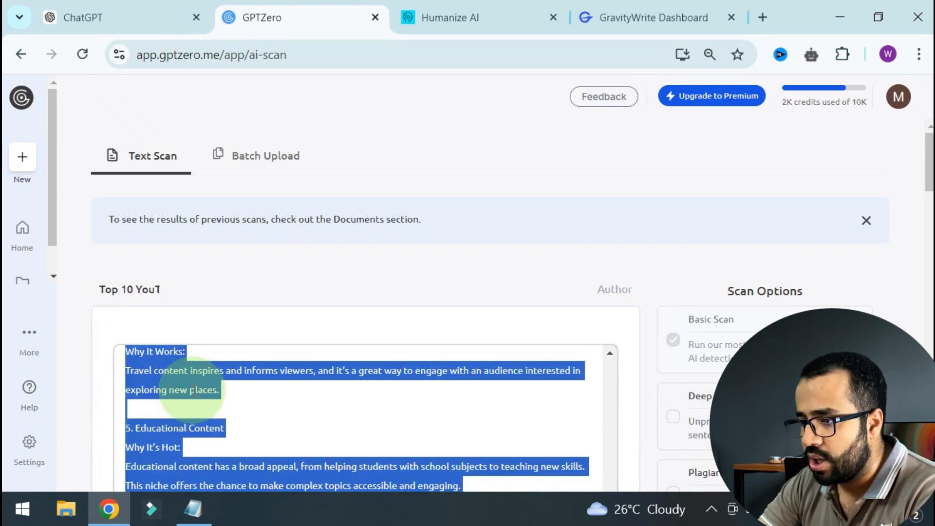
pyautogui.press('BackSpace')
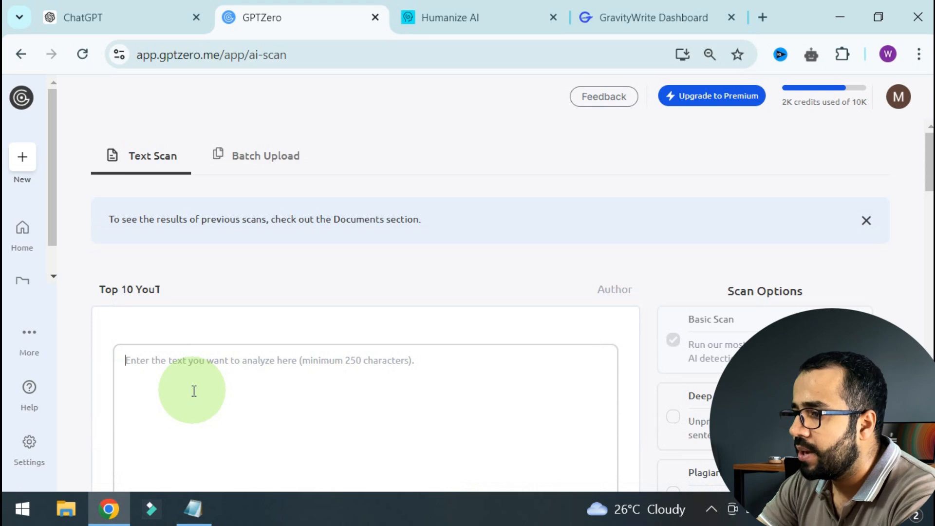
# Switch to Humanize AI, paste the copied blog text and run the humanizer on it
pyautogui.click(459, 16)
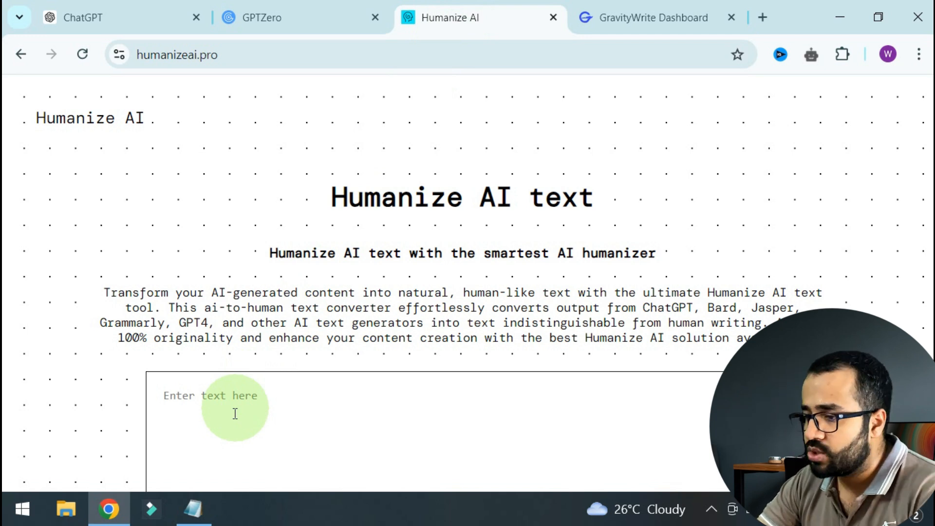
pyautogui.click(235, 410)
pyautogui.scroll(-3, 277, 358)
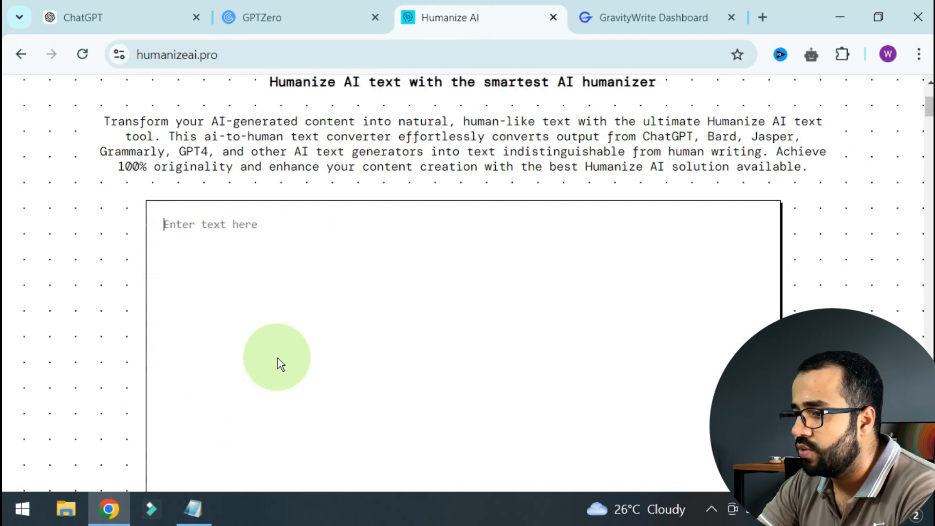
pyautogui.hotkey('ctrl', 'v')
pyautogui.scroll(-8, 832, 264)
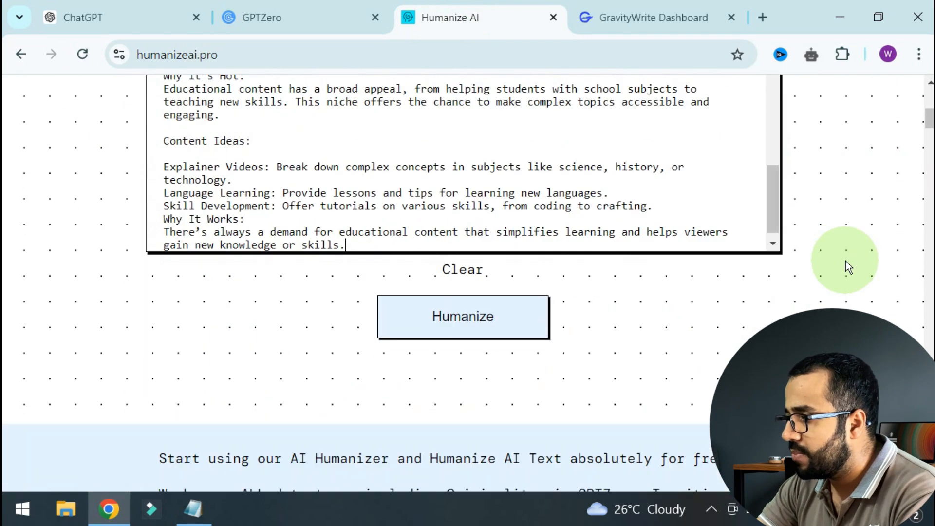
pyautogui.scroll(3, 835, 256)
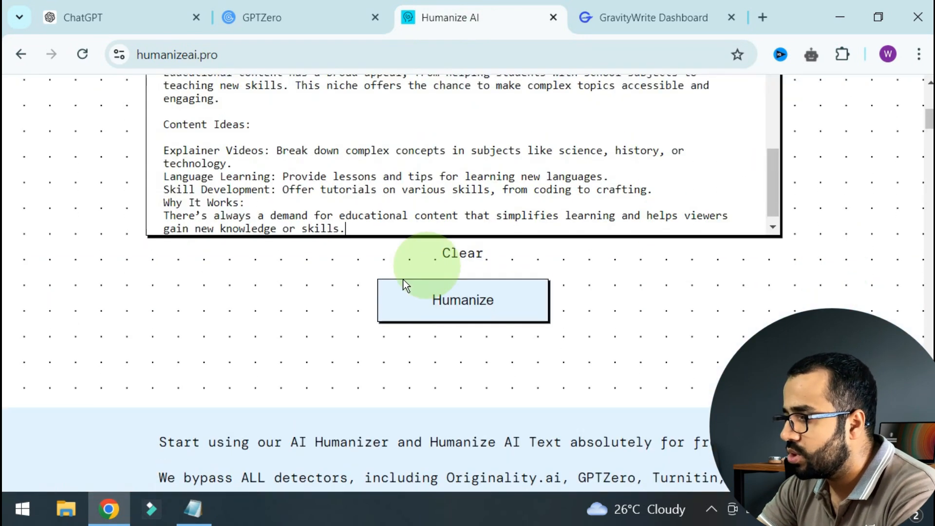
pyautogui.click(487, 313)
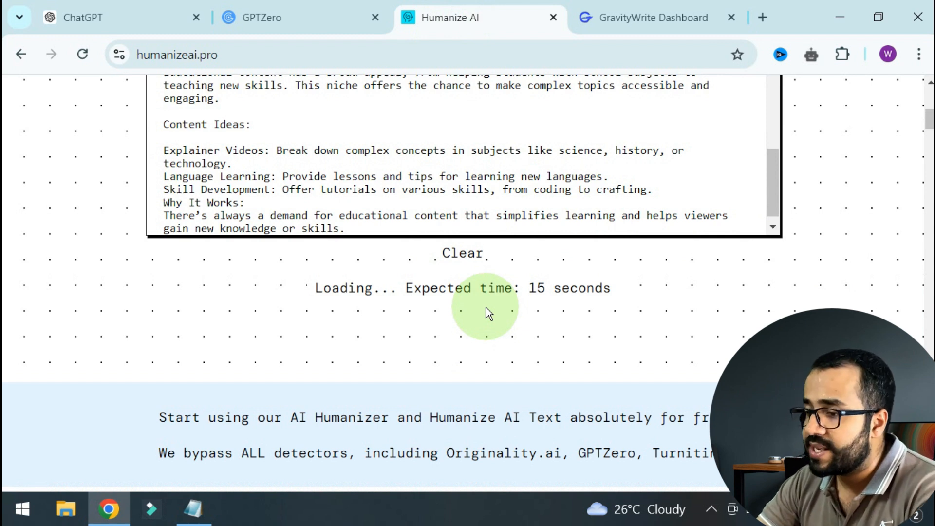
# Copy the entire humanized version of the blog text
pyautogui.scroll(-5, 468, 341)
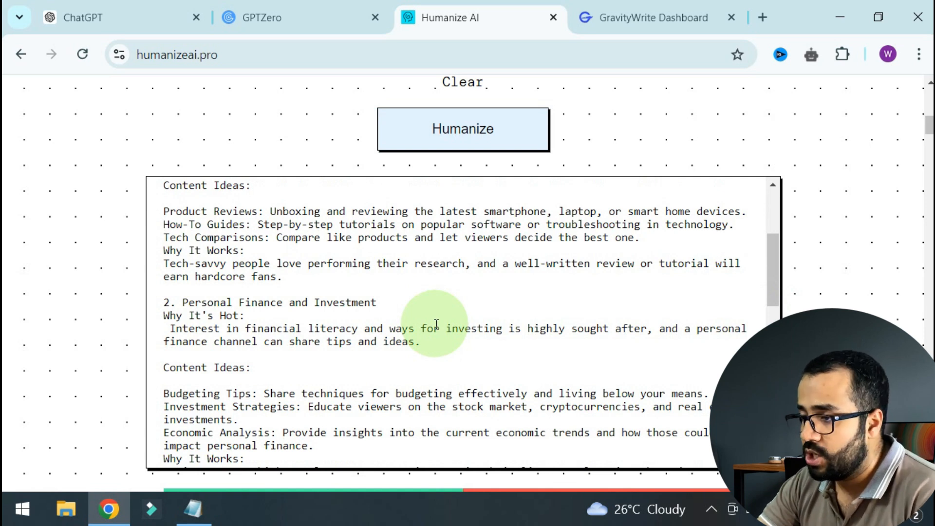
pyautogui.click(437, 324)
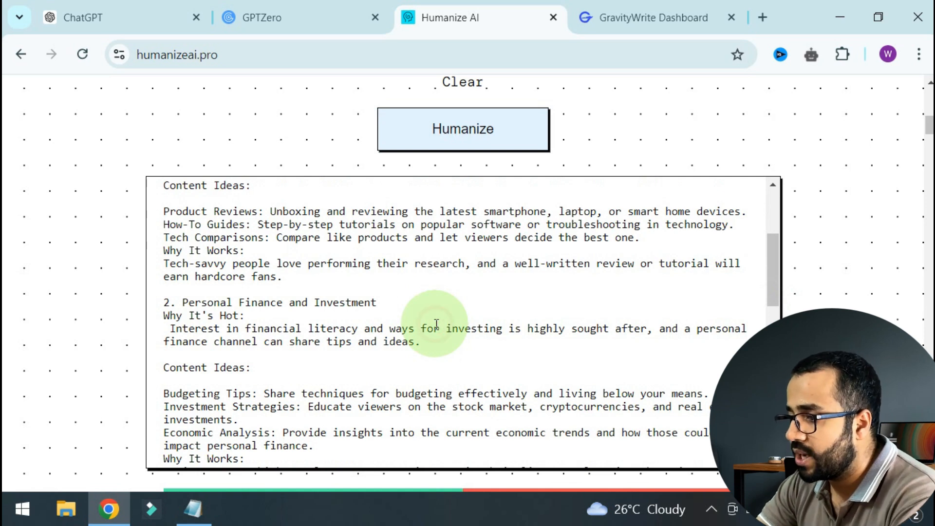
pyautogui.hotkey('ctrl', 'a')
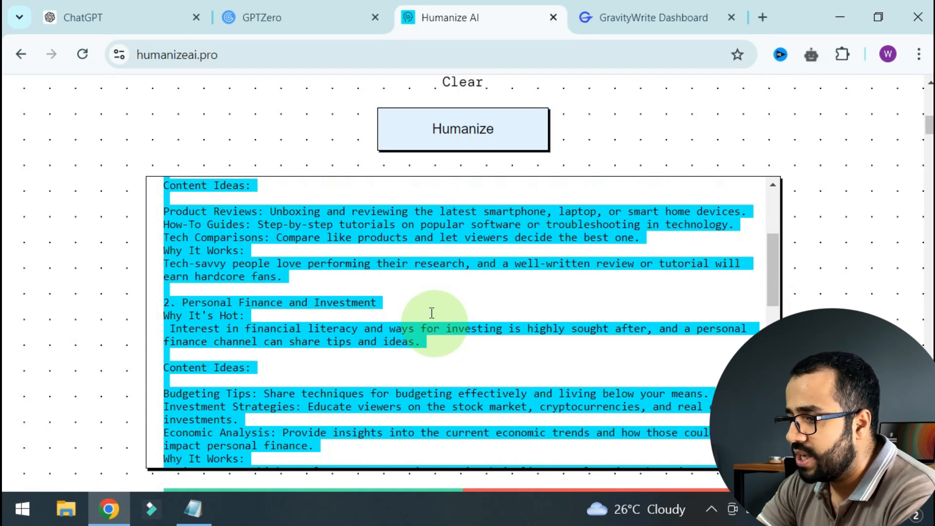
# Return to GPTZero, paste the humanized text, run a Basic Scan and examine the scan summary
pyautogui.click(289, 12)
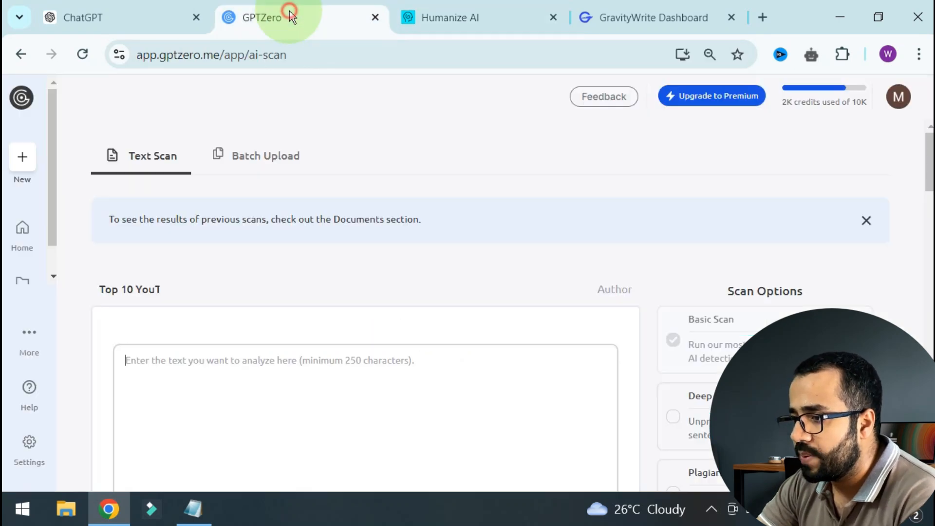
pyautogui.click(254, 373)
pyautogui.hotkey('ctrl', 'v')
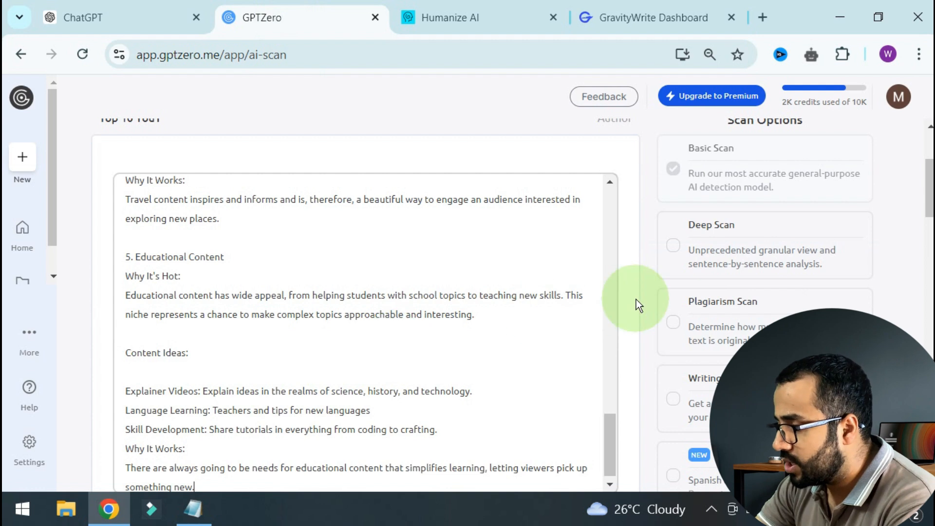
pyautogui.scroll(-2, 636, 300)
pyautogui.click(701, 460)
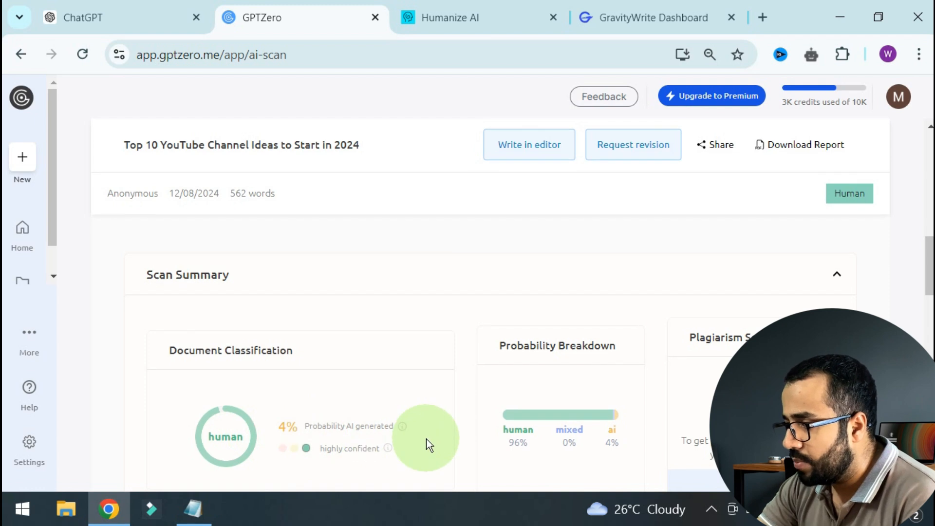
pyautogui.scroll(-2, 426, 439)
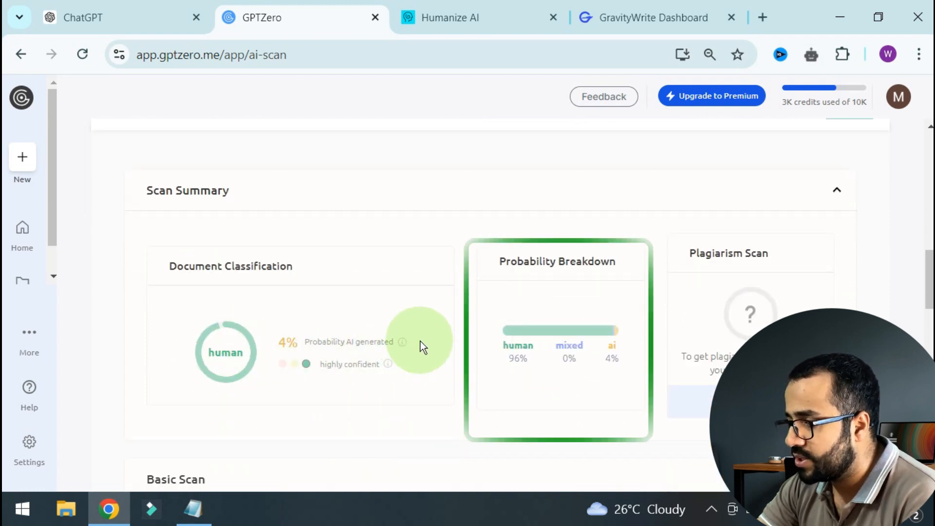
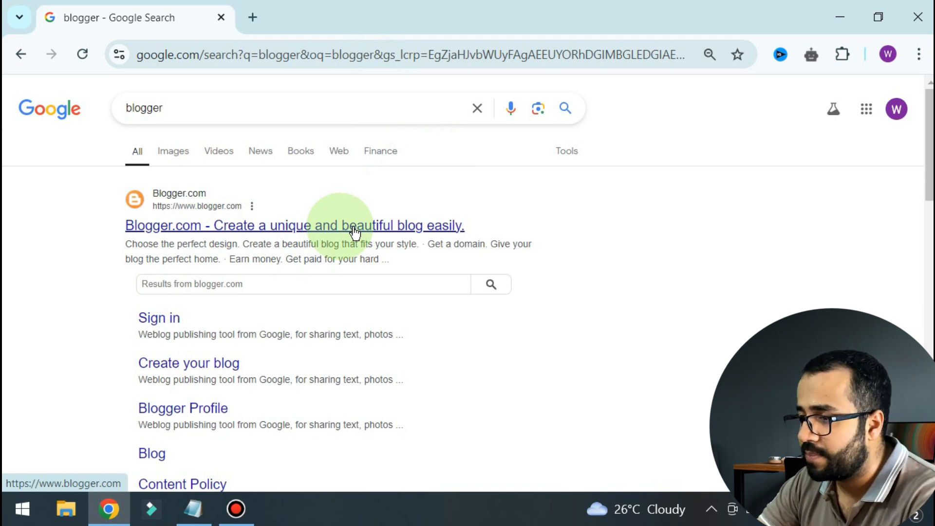
# Open Blogger.com from the search results, sign in to the first listed Google account with its password and decline the account suggestions
pyautogui.click(354, 228)
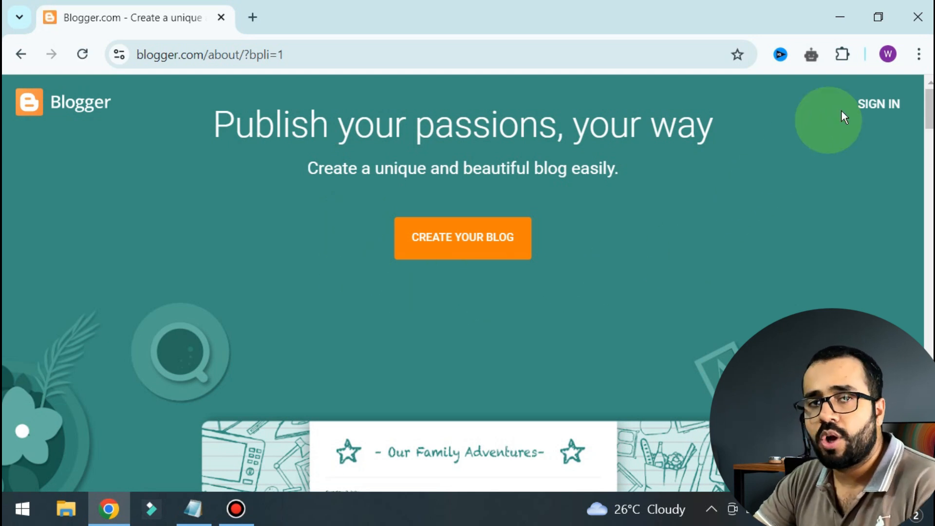
pyautogui.click(867, 106)
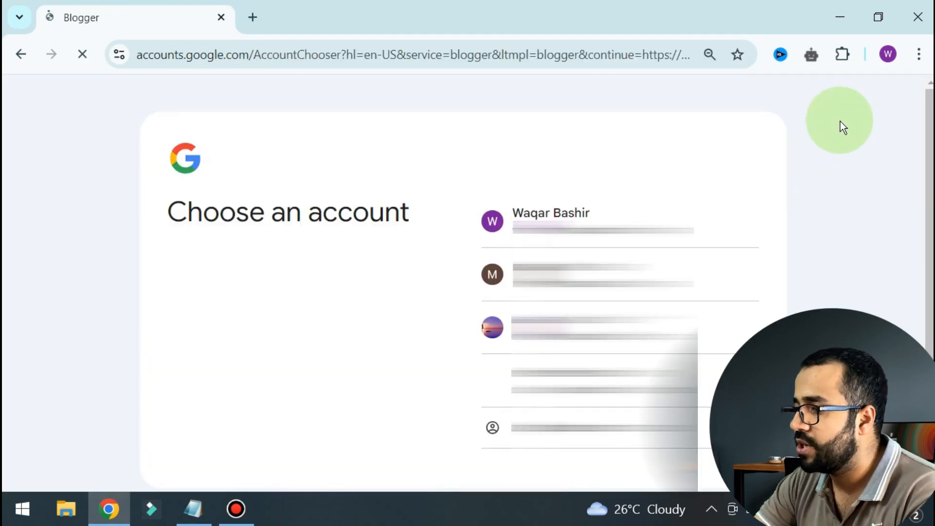
pyautogui.click(622, 215)
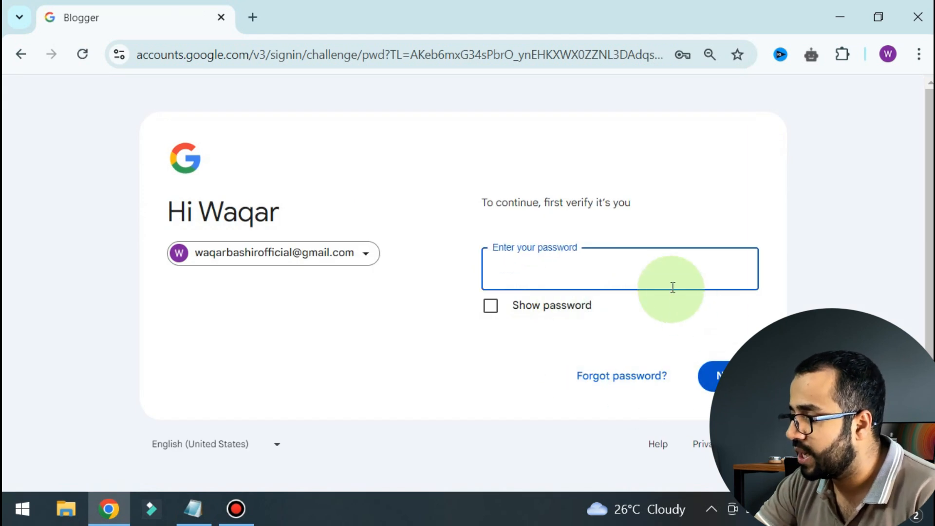
pyautogui.click(675, 281)
pyautogui.click(670, 316)
pyautogui.click(715, 375)
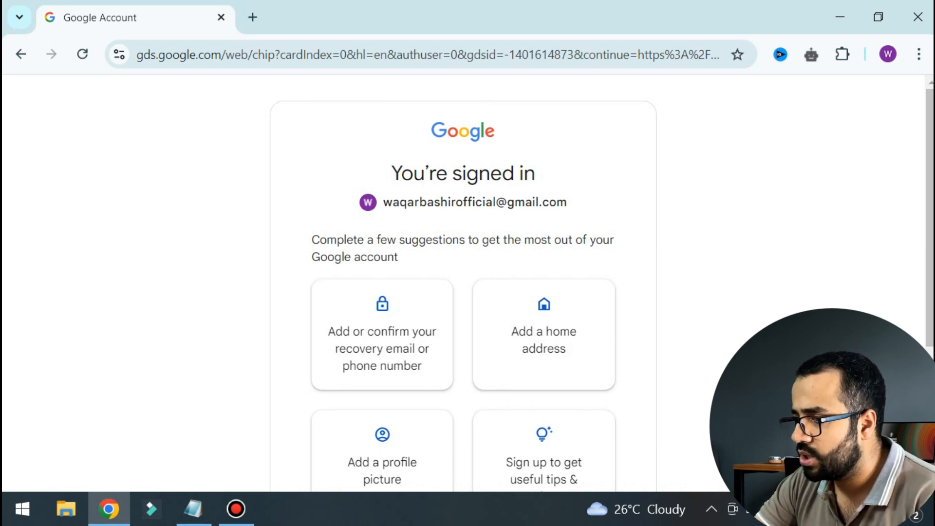
pyautogui.scroll(-4, 539, 370)
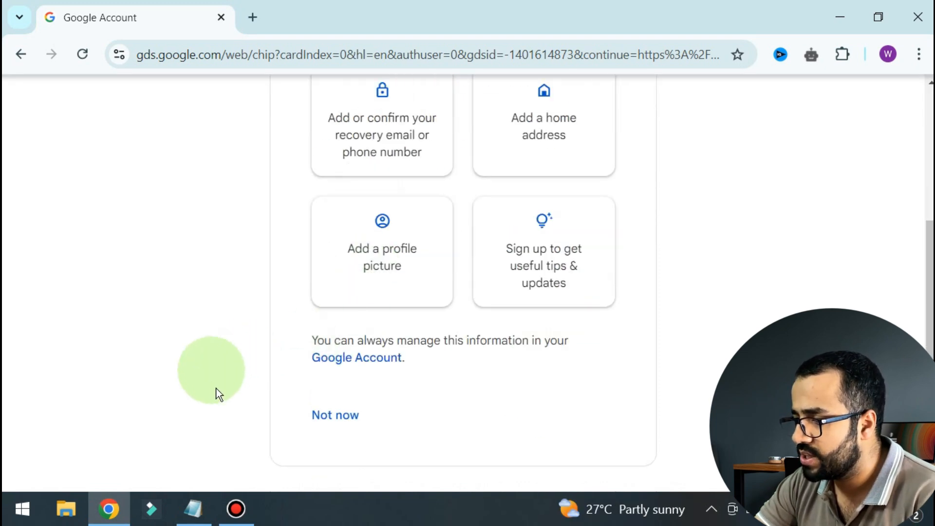
pyautogui.click(325, 423)
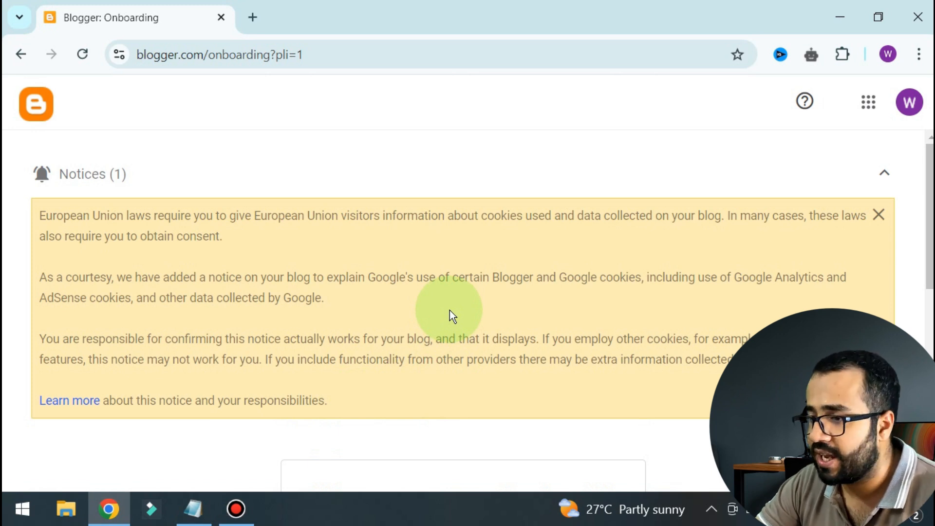
# Give the new blog the title "Top 5 YouTube Channel Ideas in 2024" and continue to the address page
pyautogui.hotkey('ctrl', '-')
pyautogui.hotkey('ctrl', '-')
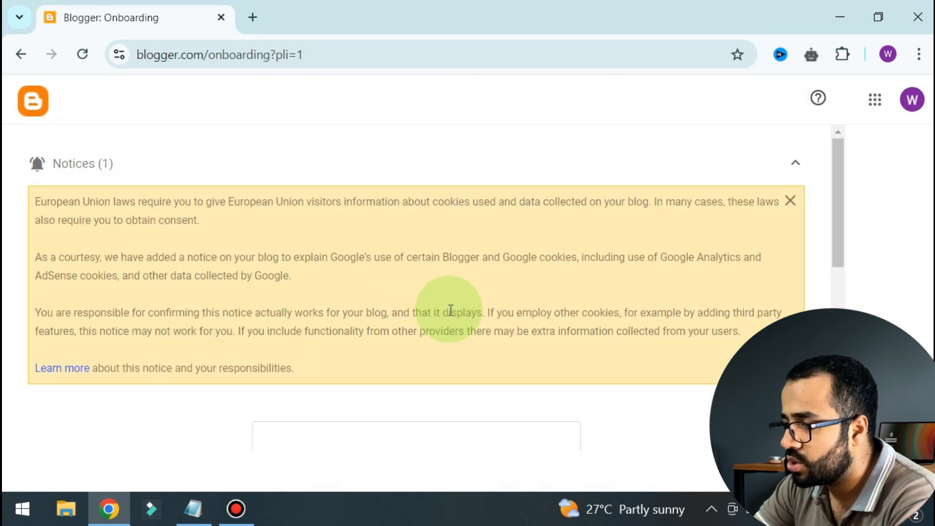
pyautogui.scroll(-4, 449, 311)
pyautogui.click(334, 317)
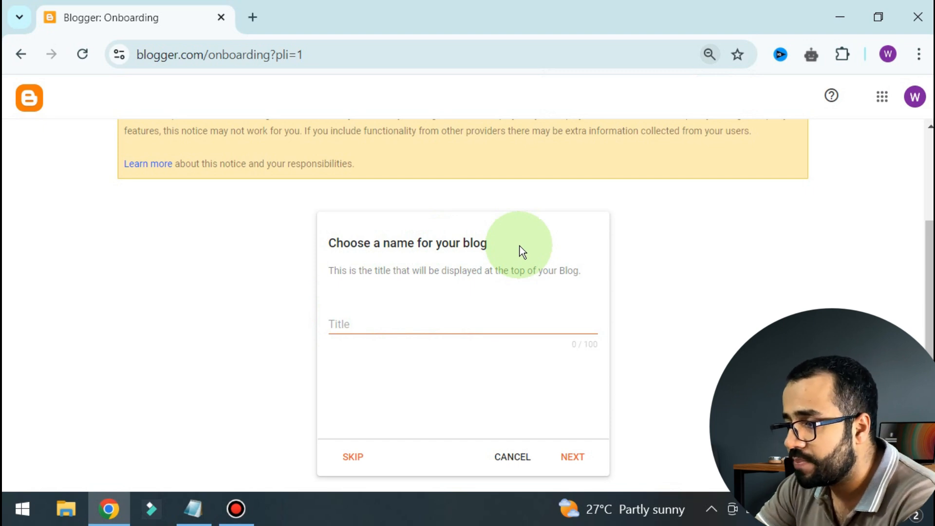
pyautogui.click(376, 325)
pyautogui.write('Top 5 YouTube Chann')
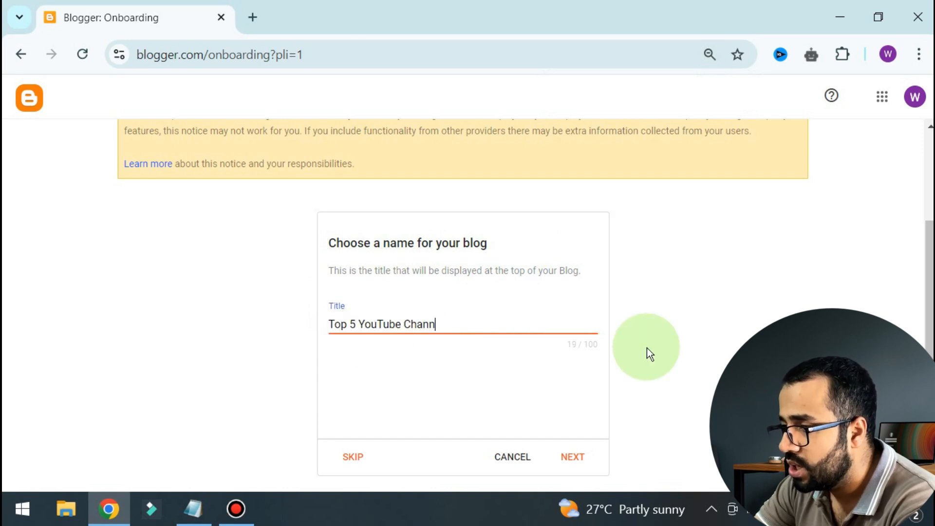
pyautogui.write('el Ideas in 2024')
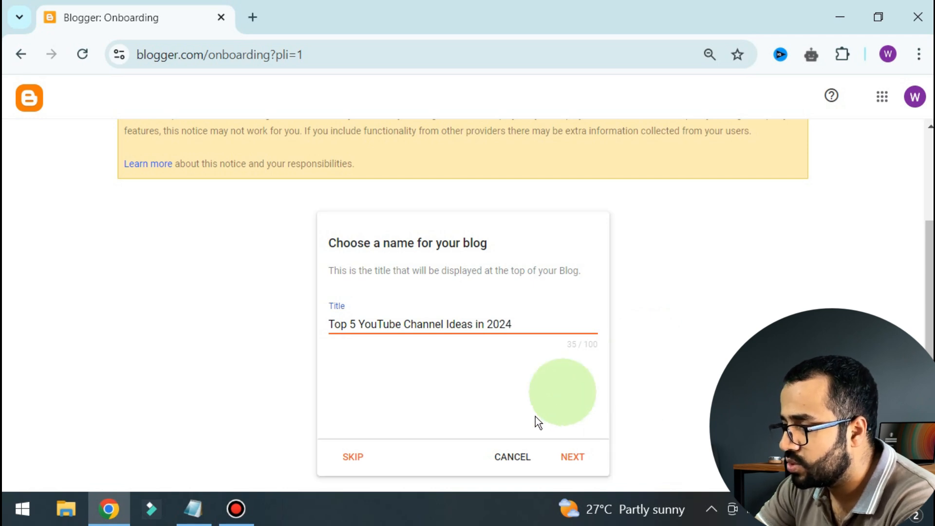
pyautogui.click(573, 456)
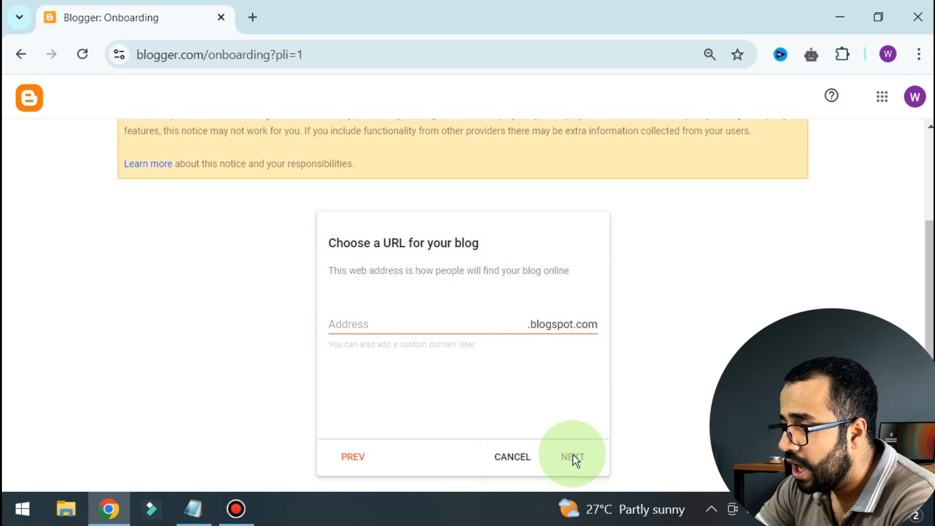
# Set the blog's blogspot.com address to the owner's full name without spaces followed by 321, and continue
pyautogui.click(411, 324)
pyautogui.write('waqarbashir')
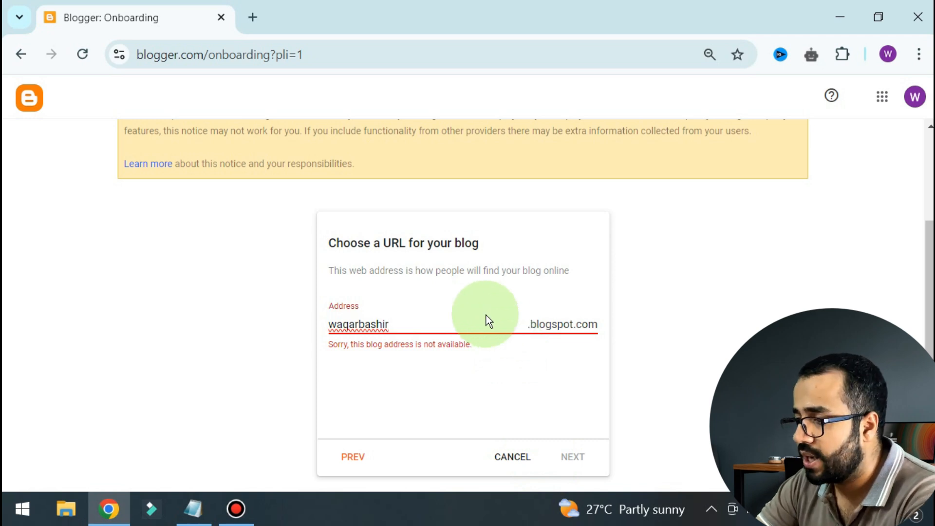
pyautogui.write('321')
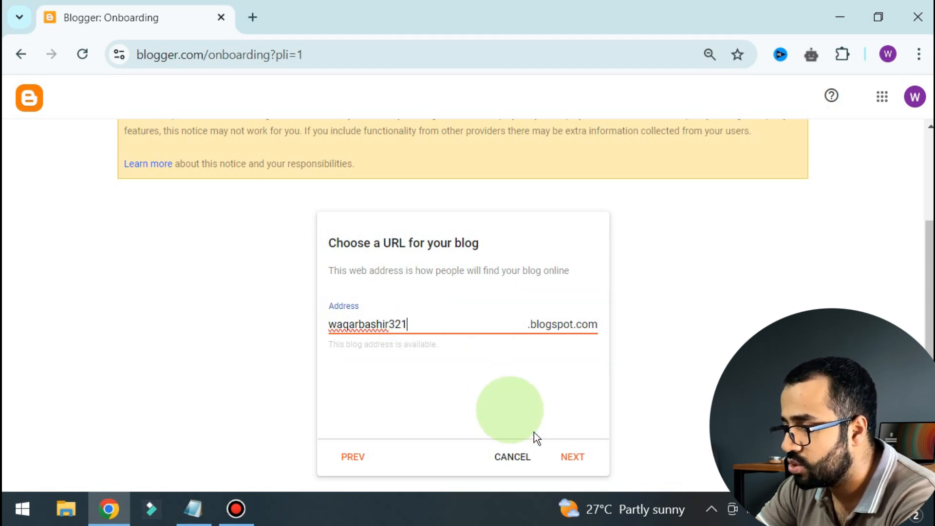
pyautogui.click(576, 457)
# Enter the owner's full name as the display name and finish creating the blog
pyautogui.click(466, 341)
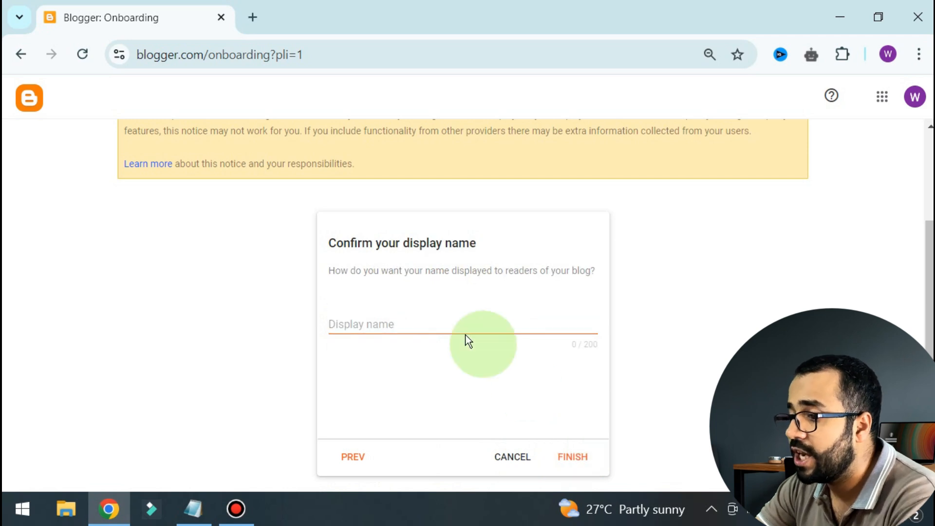
pyautogui.click(414, 327)
pyautogui.write('Waqar Bashir')
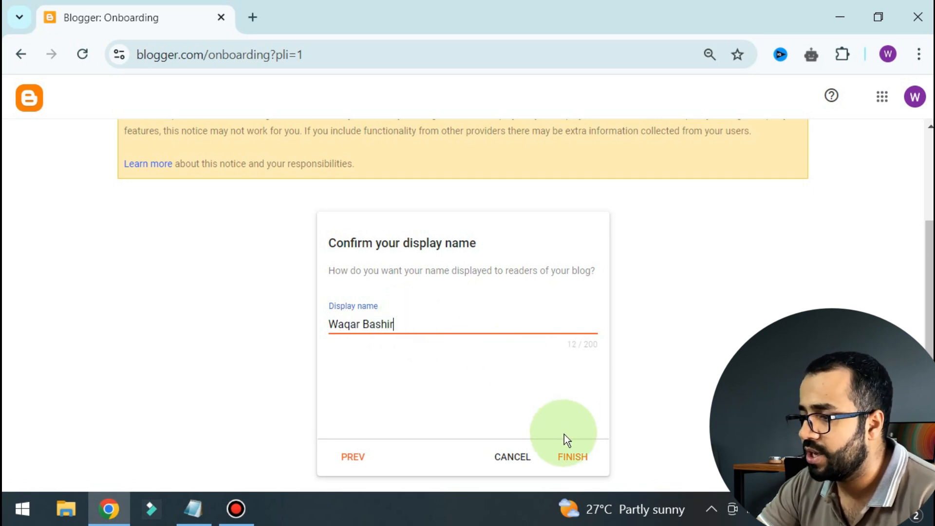
pyautogui.click(565, 455)
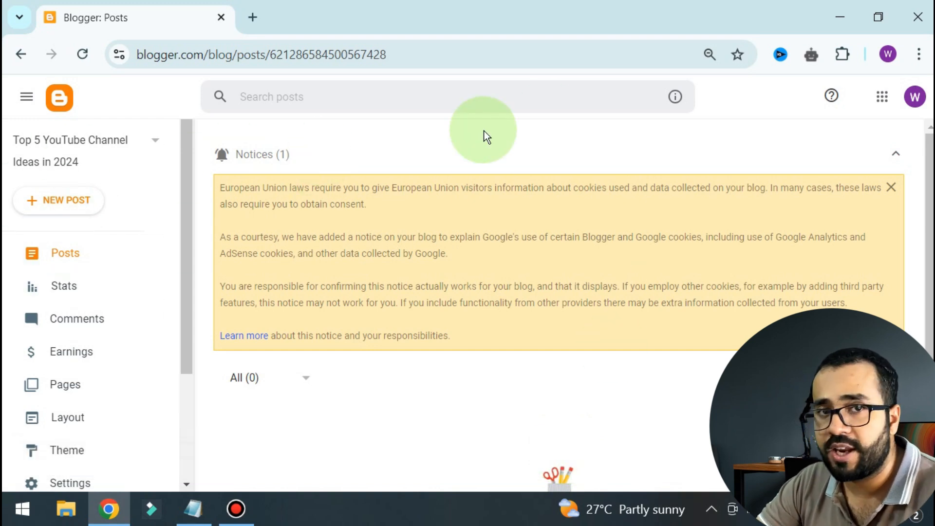
# Open the blog's Earnings page and dismiss the European Union cookie notice
pyautogui.scroll(-3, 456, 263)
pyautogui.scroll(3, 456, 263)
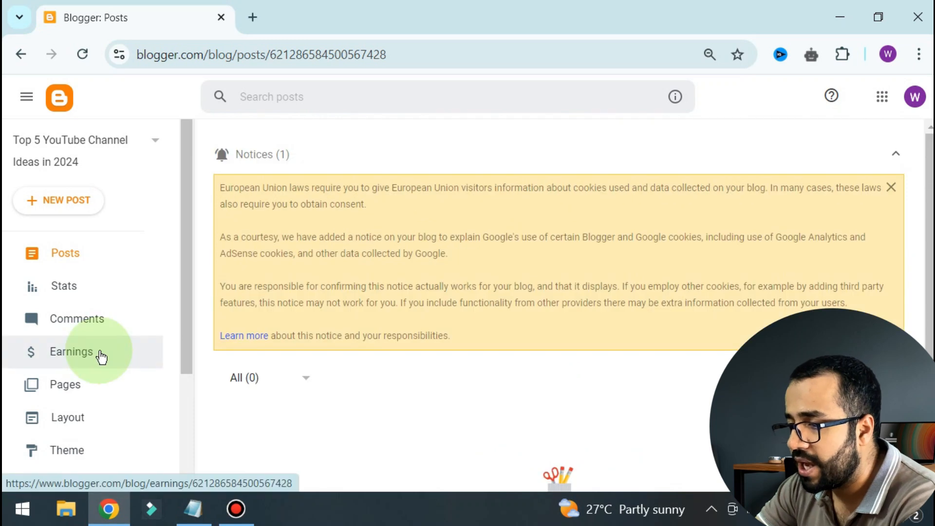
pyautogui.click(100, 353)
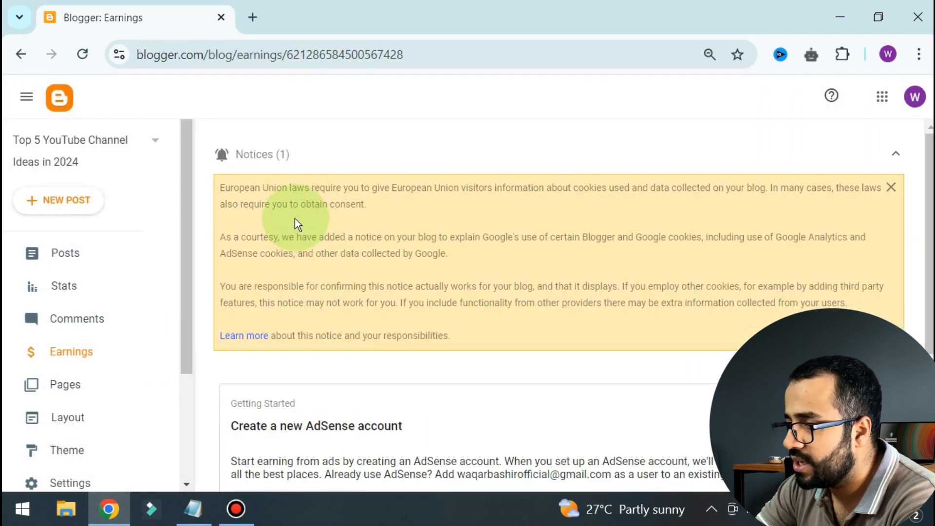
pyautogui.scroll(-3, 294, 222)
pyautogui.scroll(3, 390, 299)
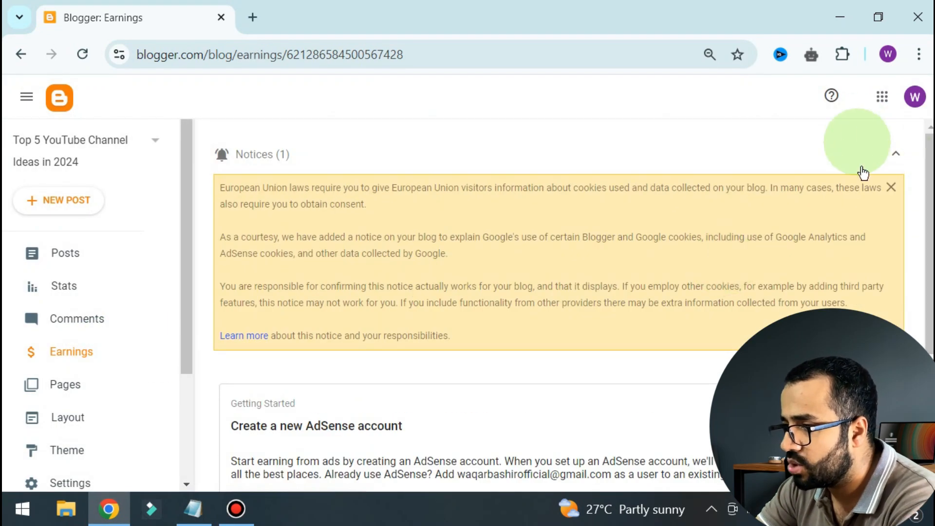
pyautogui.click(890, 189)
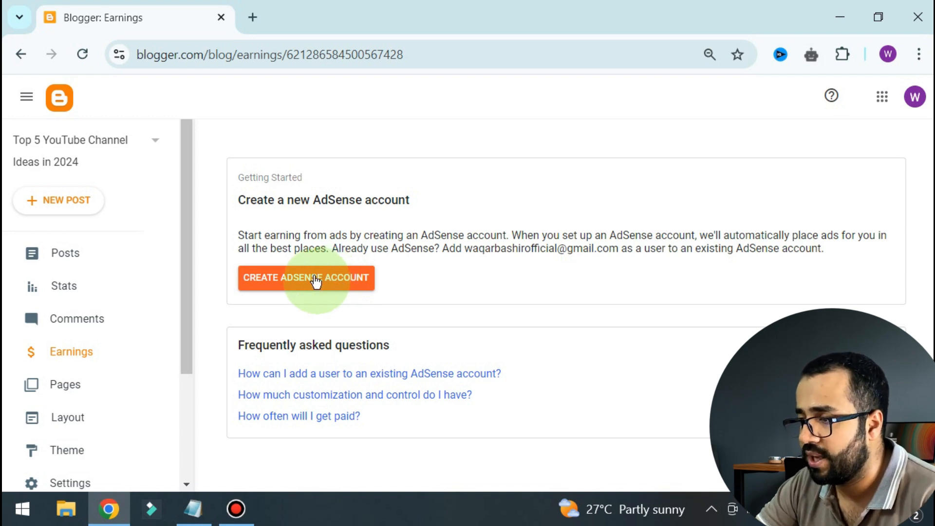
# Create a new post titled "Top 5 YouTube channel Ideas in 2024"
pyautogui.click(53, 196)
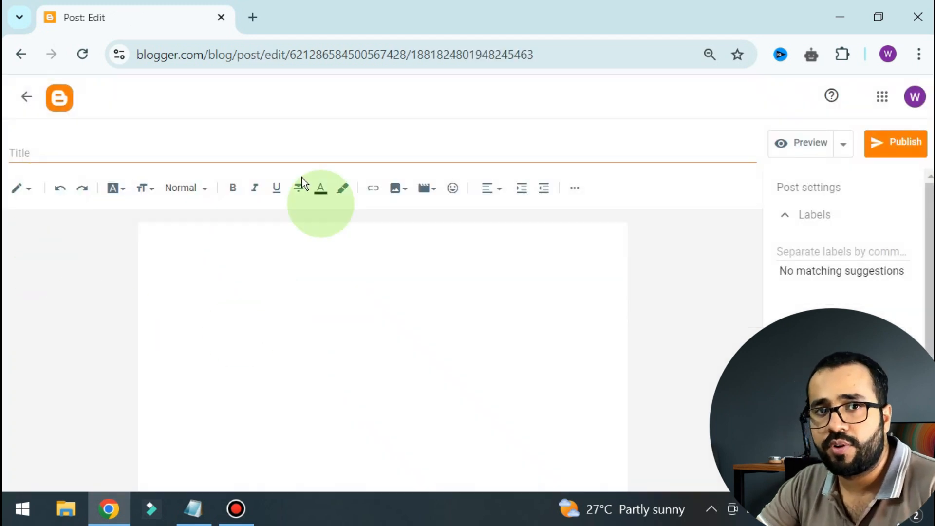
pyautogui.click(40, 150)
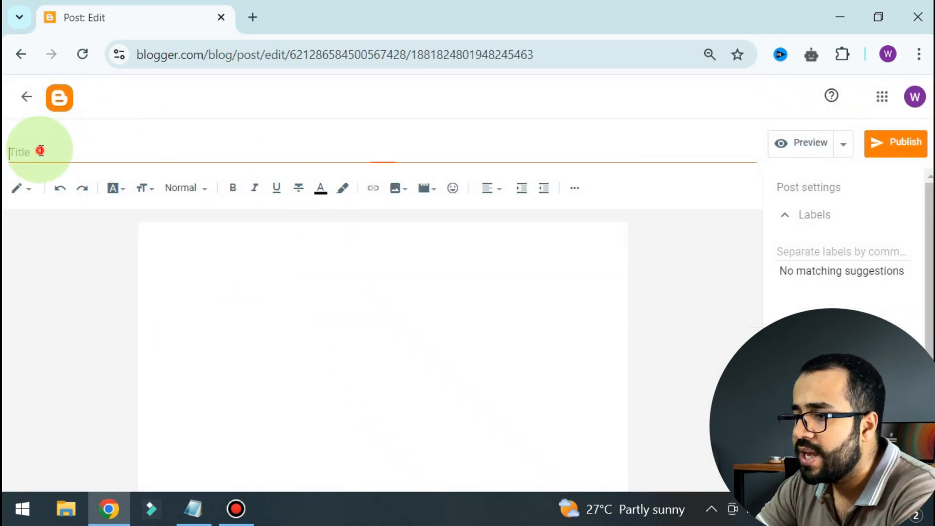
pyautogui.write('Top 5 YouTube channel Ideas in')
pyautogui.write('2024')
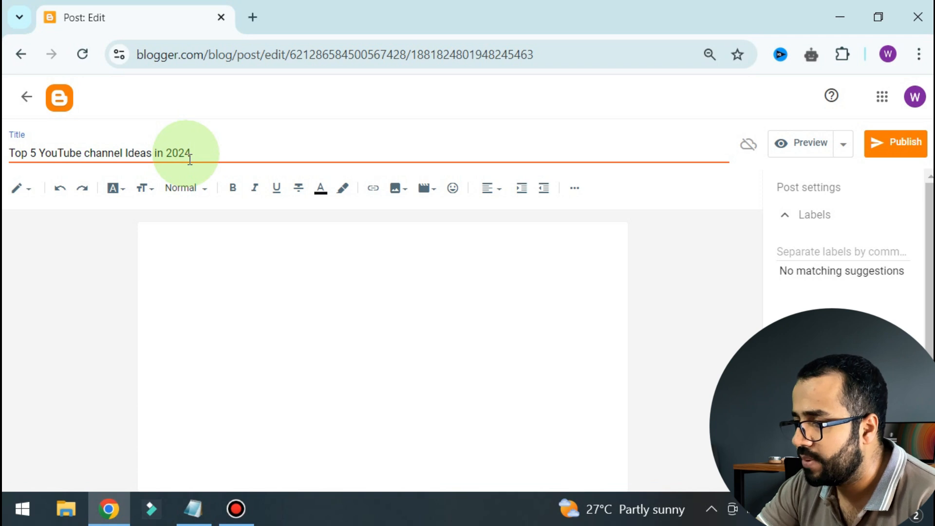
# Copy all the text of the Blogs file in Notepad into the post body and add an empty line above its heading
pyautogui.click(257, 294)
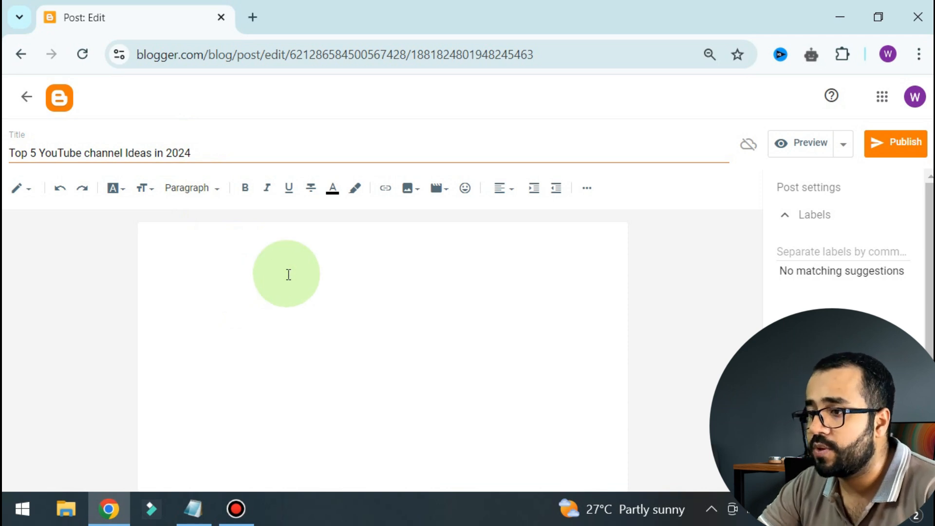
pyautogui.click(193, 508)
pyautogui.click(196, 301)
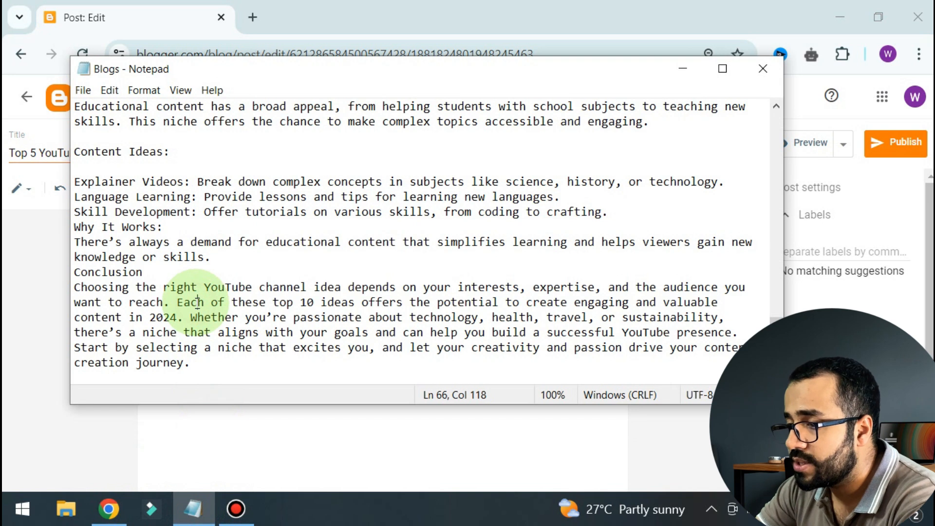
pyautogui.hotkey('ctrl', 'a')
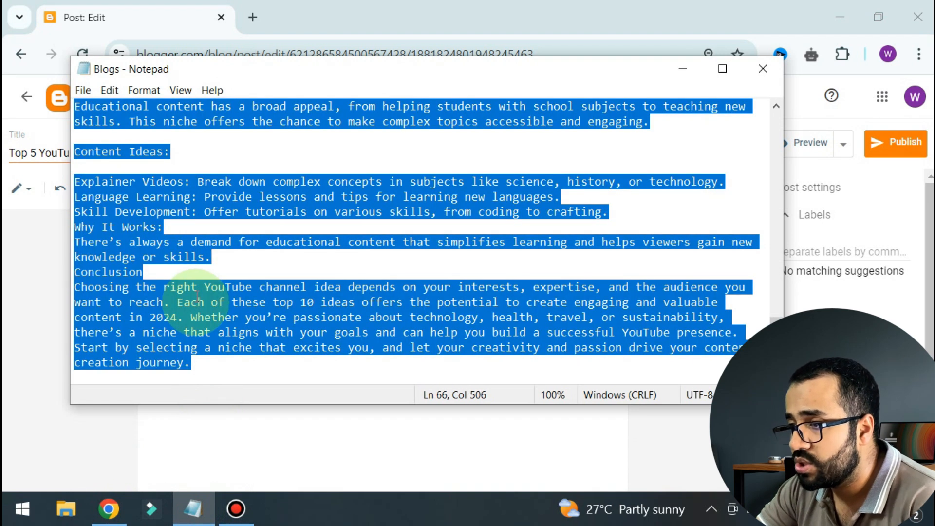
pyautogui.click(131, 20)
pyautogui.click(244, 277)
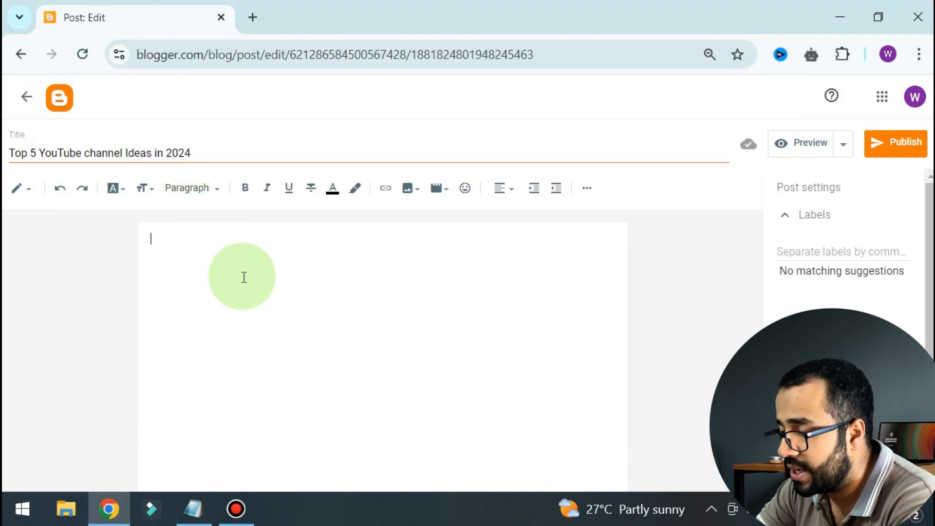
pyautogui.hotkey('ctrl', 'v')
pyautogui.scroll(10, 265, 296)
pyautogui.scroll(10, 262, 296)
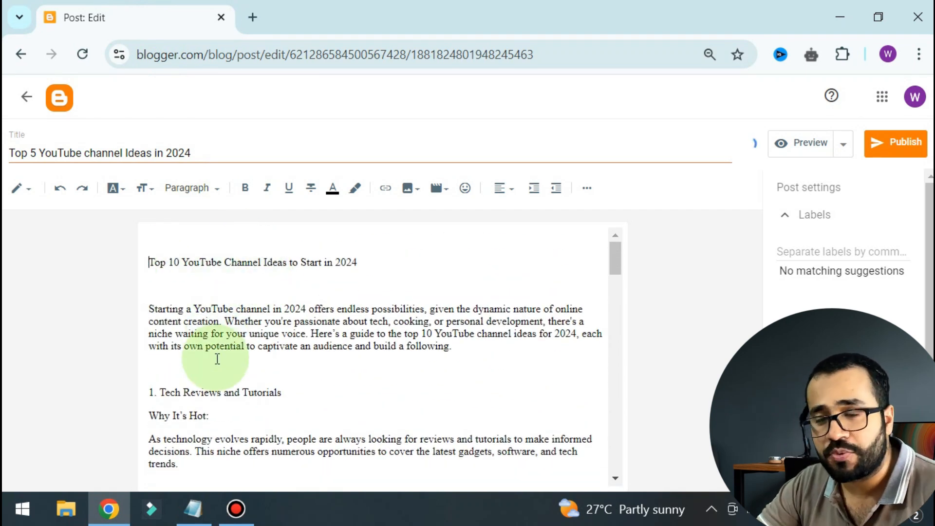
pyautogui.scroll(-2, 288, 341)
pyautogui.scroll(2, 467, 316)
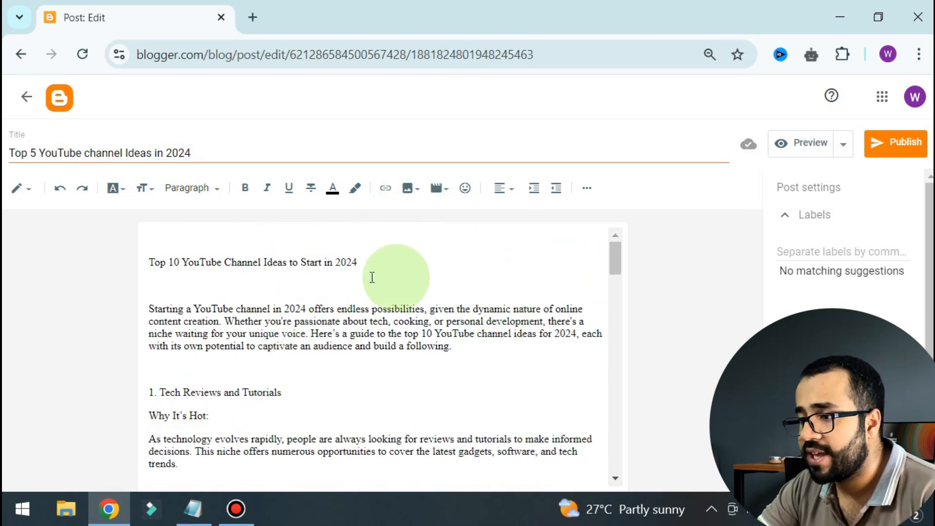
pyautogui.press('Return')
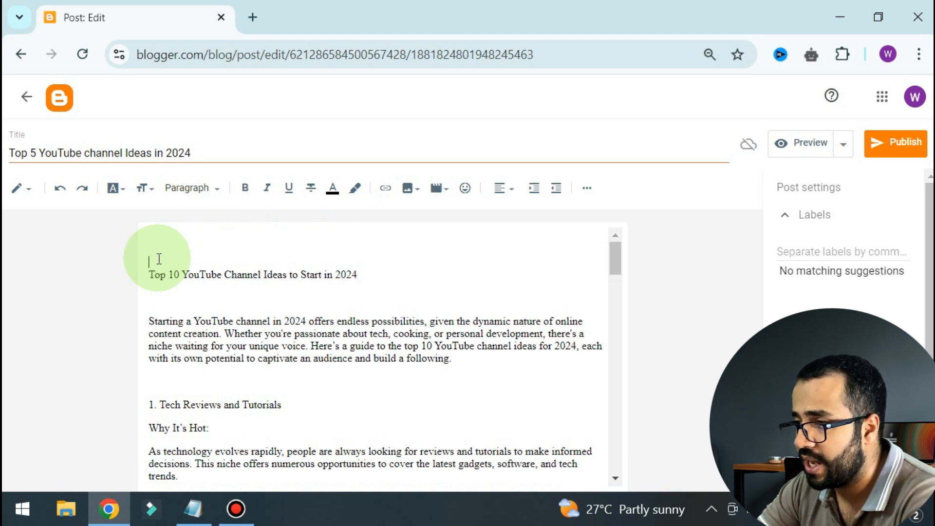
# Search Google for "freepik" in a new browser tab and open the Freepik home page
pyautogui.click(254, 17)
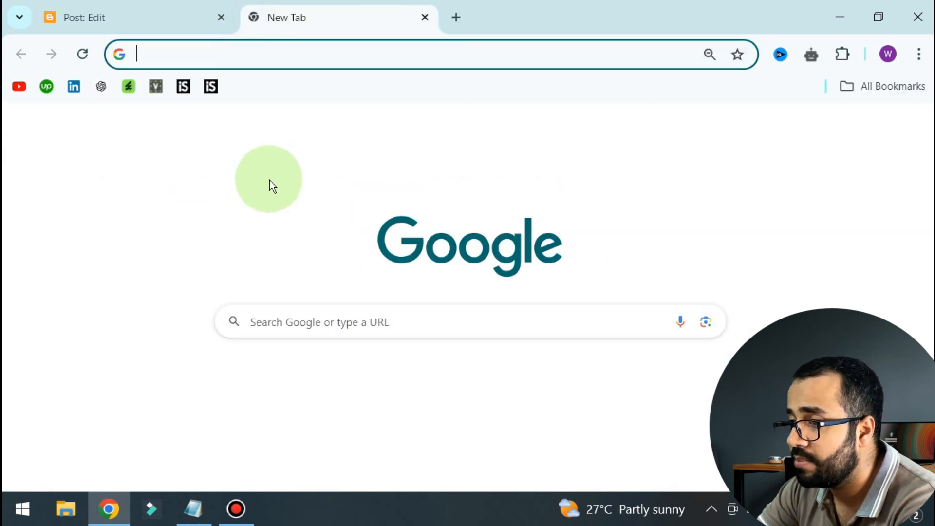
pyautogui.write('free')
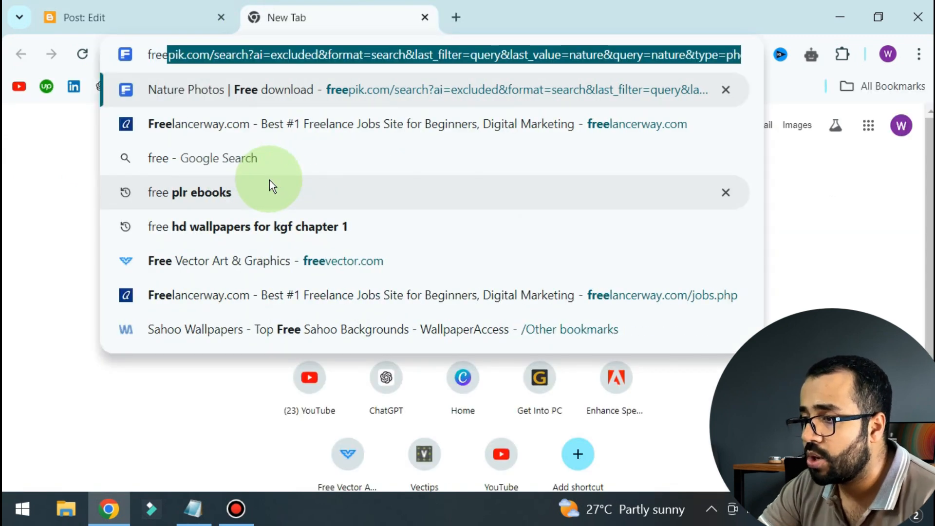
pyautogui.write('pik')
pyautogui.press('BackSpace')
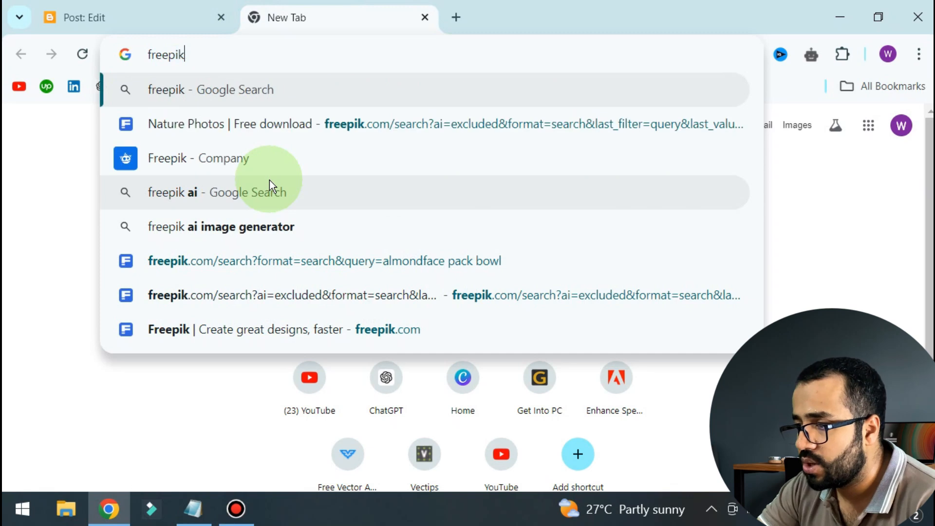
pyautogui.press('Return')
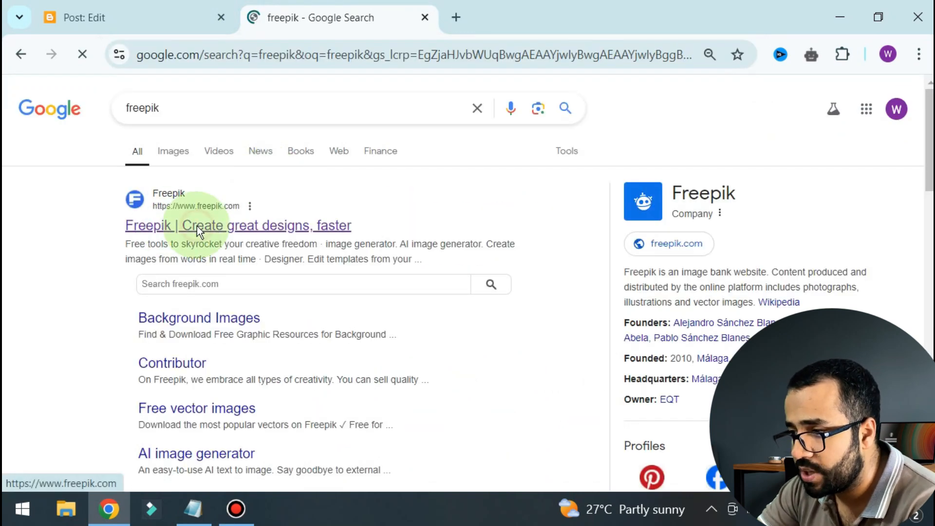
pyautogui.click(197, 225)
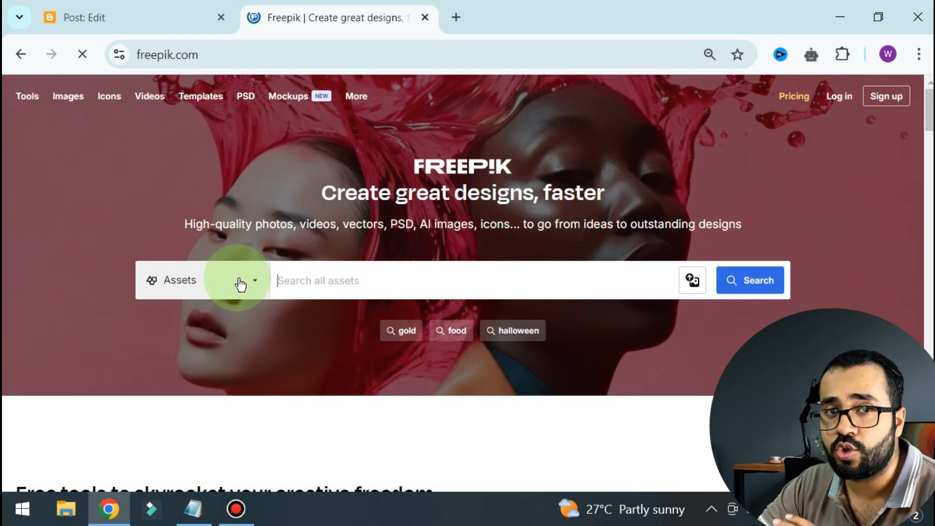
# Restrict the Freepik search to Photos, search for "youtube channel ideas" and bring the photo results into view
pyautogui.click(240, 282)
pyautogui.click(185, 386)
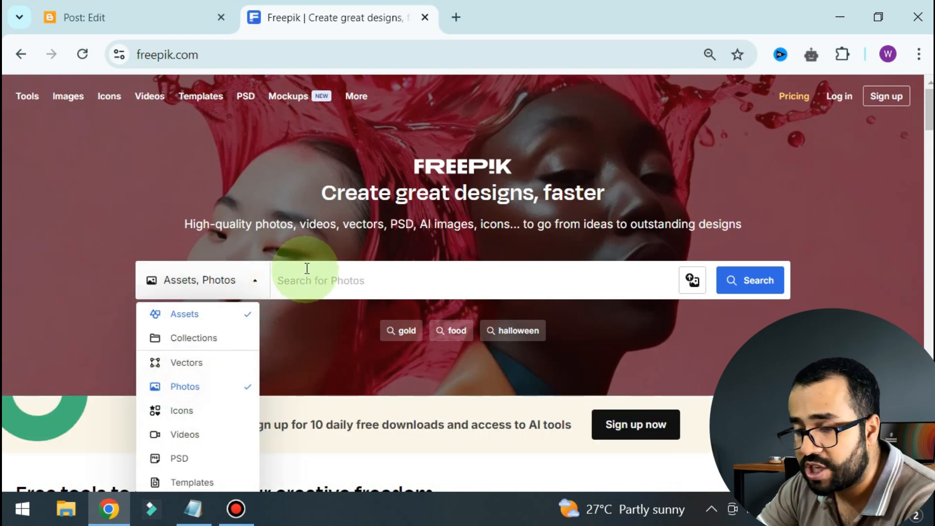
pyautogui.click(336, 285)
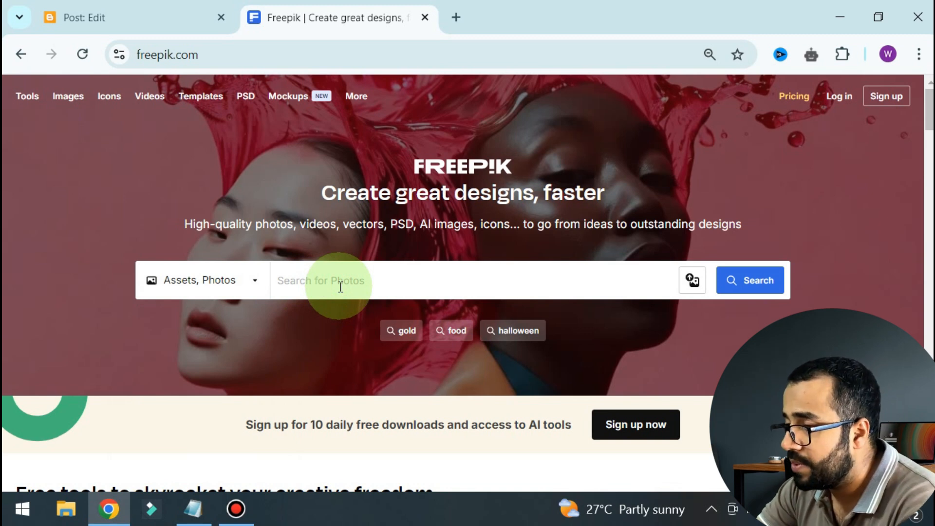
pyautogui.write('youtub')
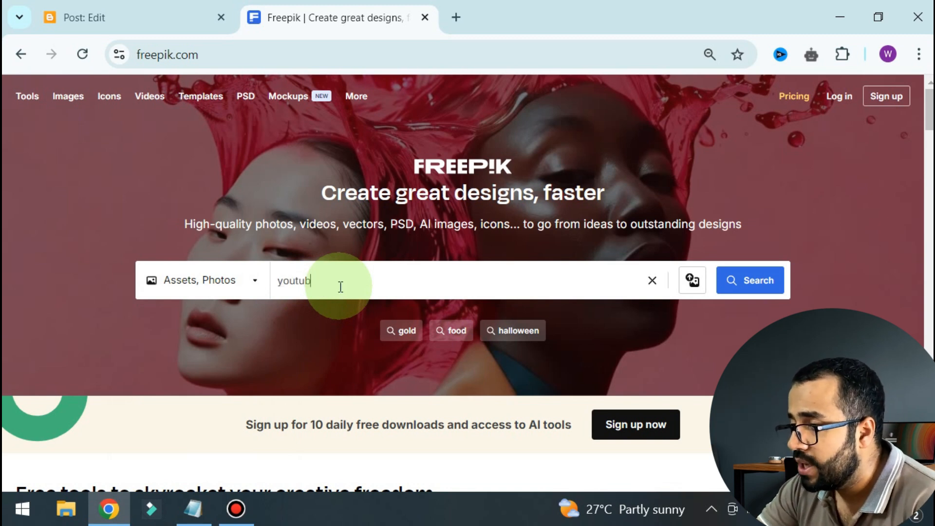
pyautogui.write('e channel ideas')
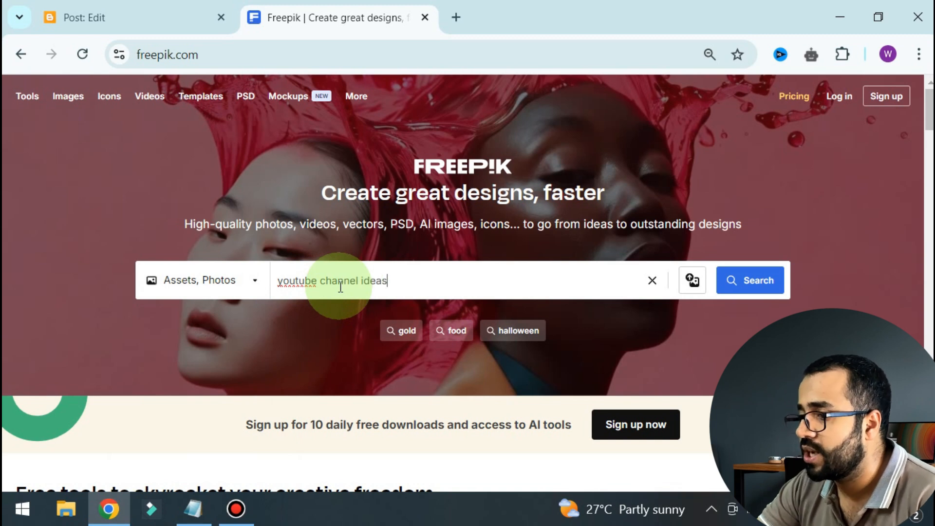
pyautogui.press('Return')
pyautogui.scroll(-3, 635, 267)
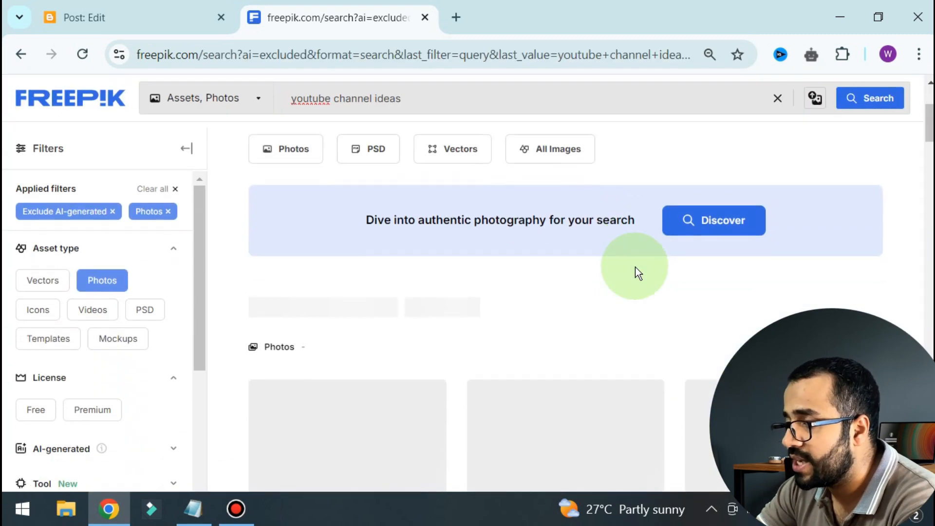
pyautogui.hotkey('ctrl', '-')
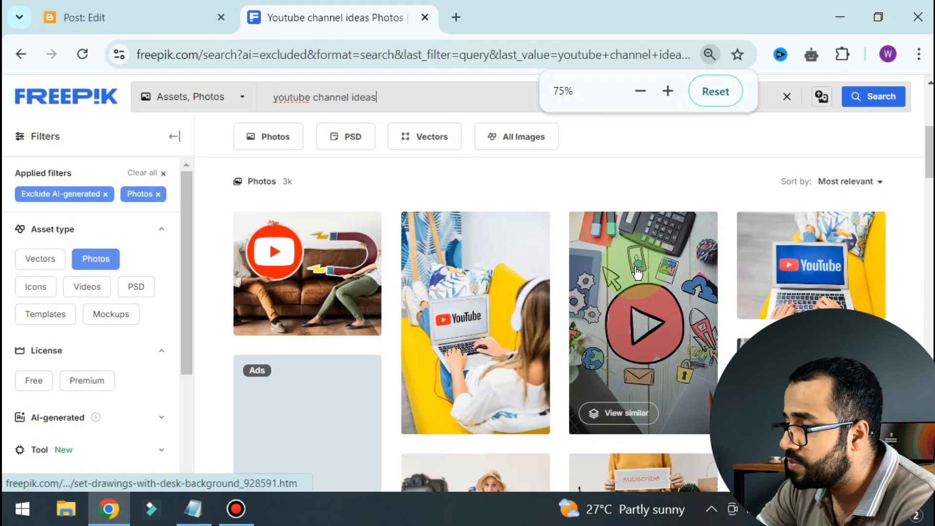
# Download the Freepik photo of four men on a sofa holding a round YouTube icon
pyautogui.scroll(-2, 294, 337)
pyautogui.scroll(-5, 610, 234)
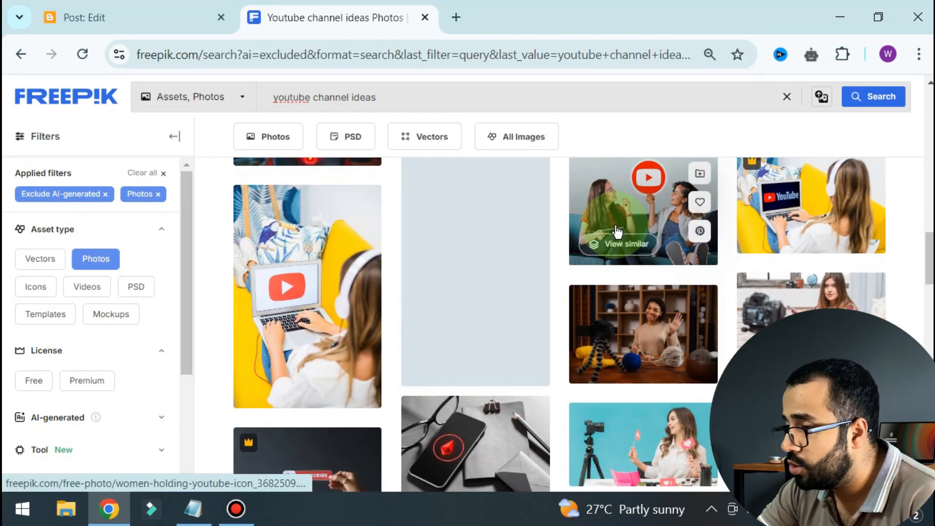
pyautogui.scroll(-5, 609, 234)
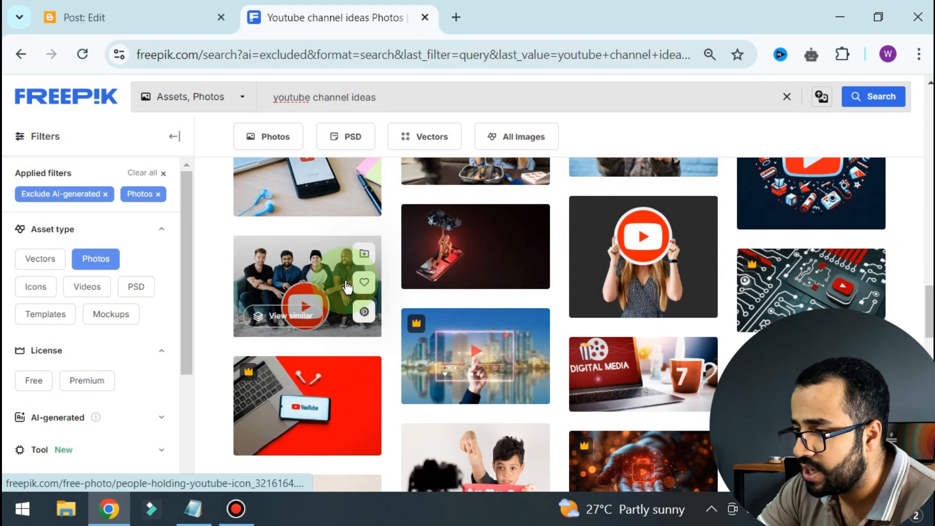
pyautogui.click(300, 281)
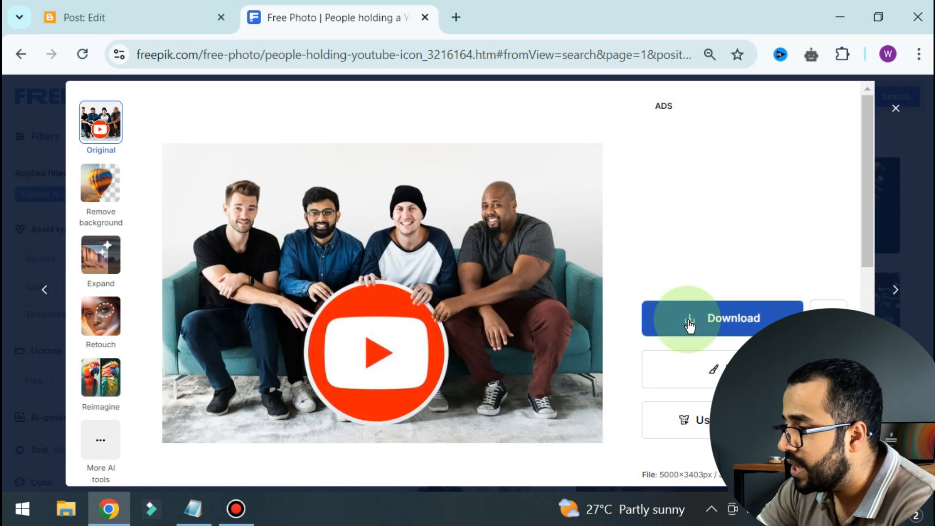
pyautogui.click(689, 321)
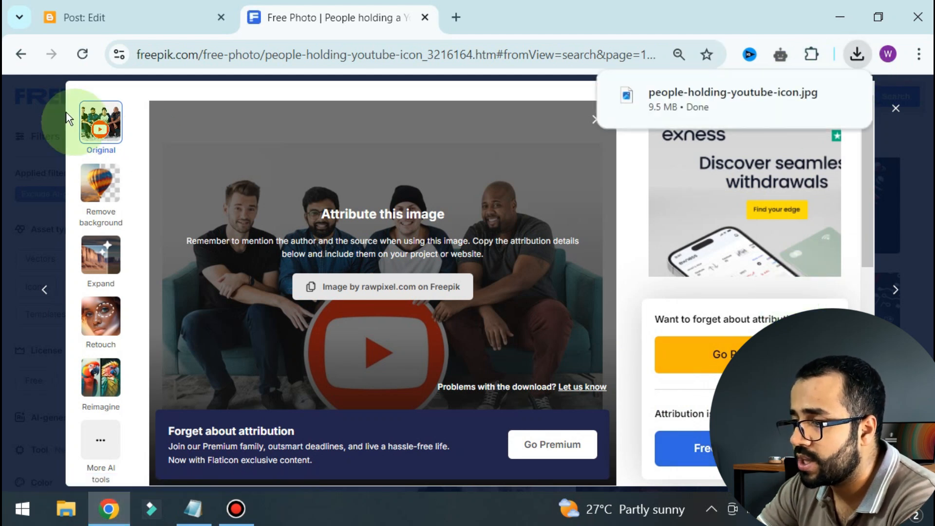
# Return to the Blogger post and insert people-holding-youtube-icon from the computer's Downloads folder above the post heading
pyautogui.click(98, 7)
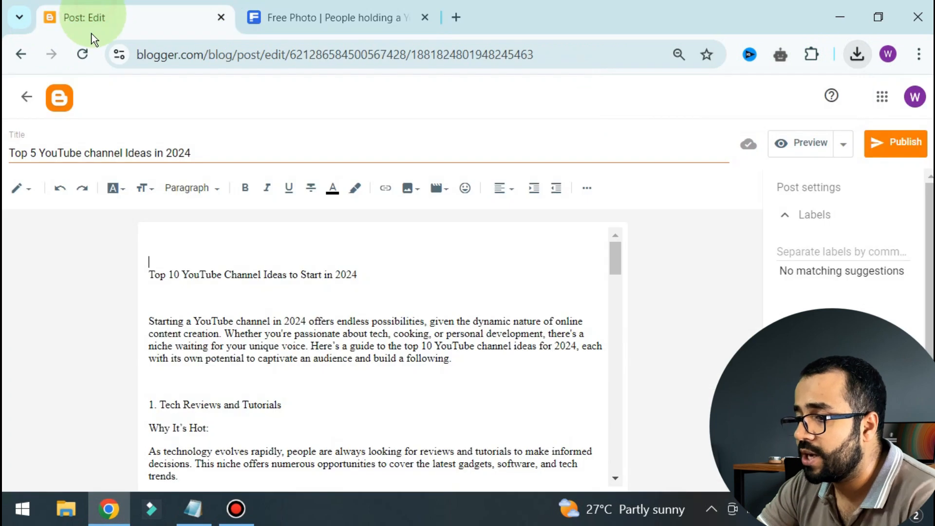
pyautogui.click(417, 194)
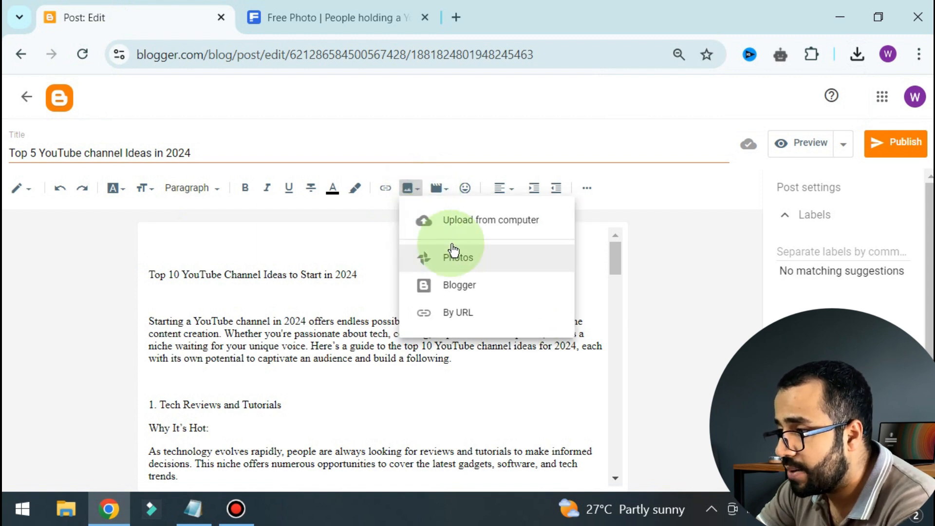
pyautogui.click(476, 223)
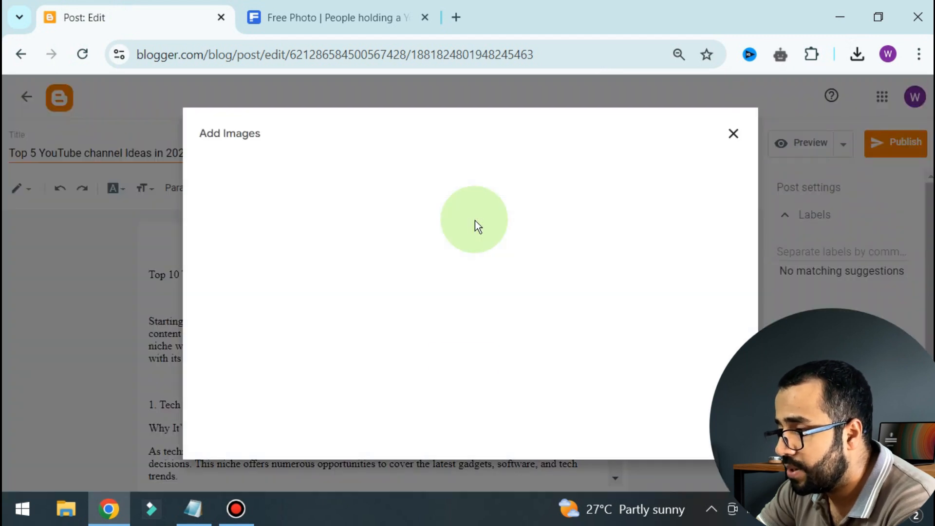
pyautogui.click(463, 357)
pyautogui.click(202, 166)
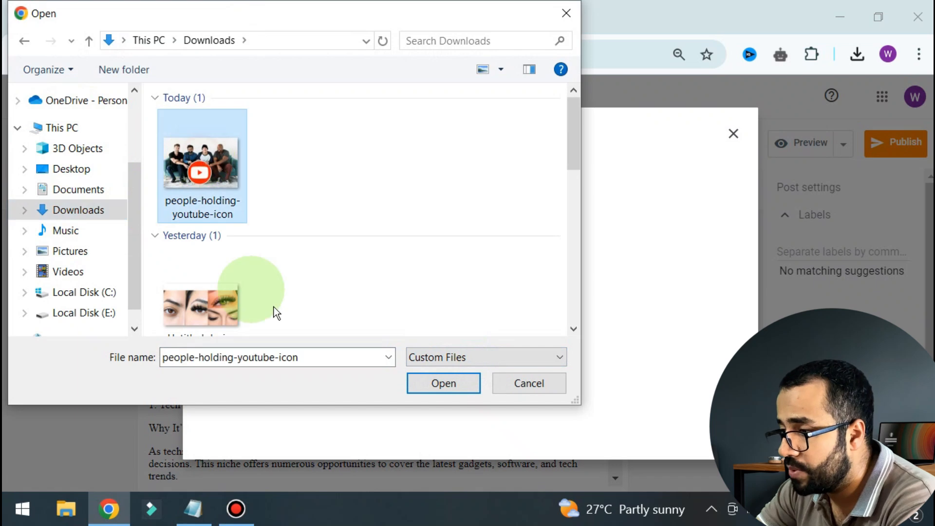
pyautogui.click(425, 372)
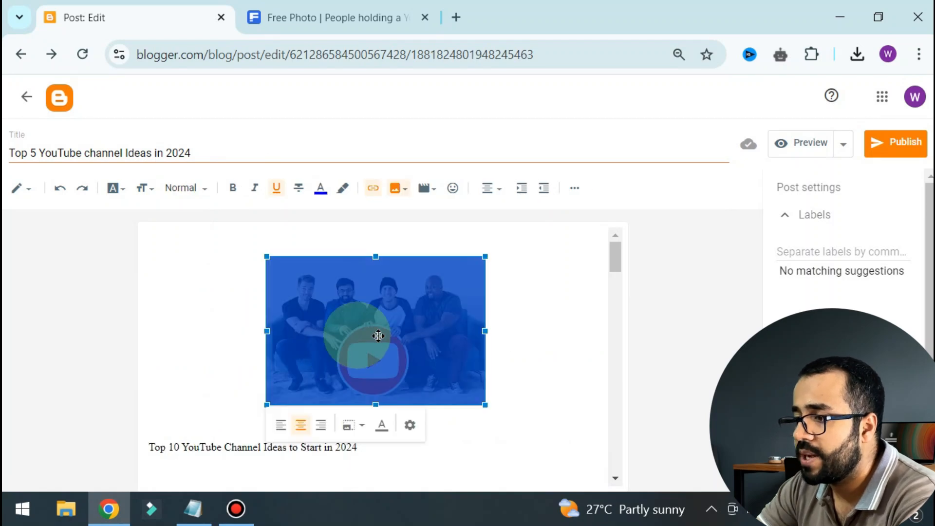
# Enlarge the inserted photo proportionally, keeping it centred above the heading, and reduce the page zoom to 75%
pyautogui.click(254, 337)
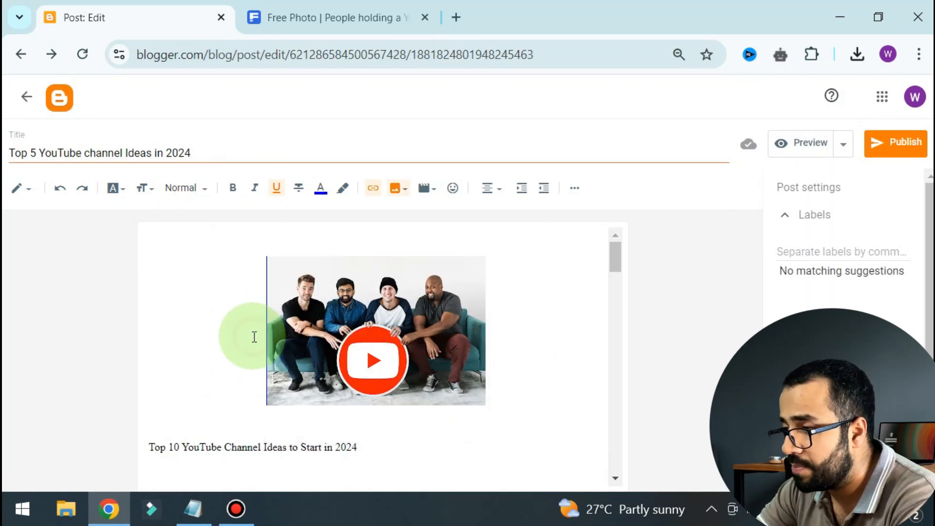
pyautogui.click(314, 339)
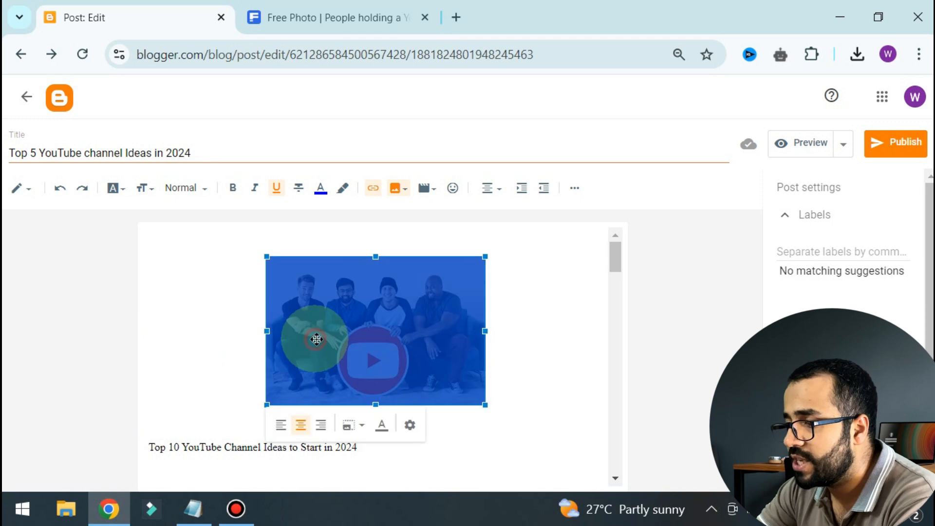
pyautogui.moveTo(486, 408); pyautogui.dragTo(554, 425)
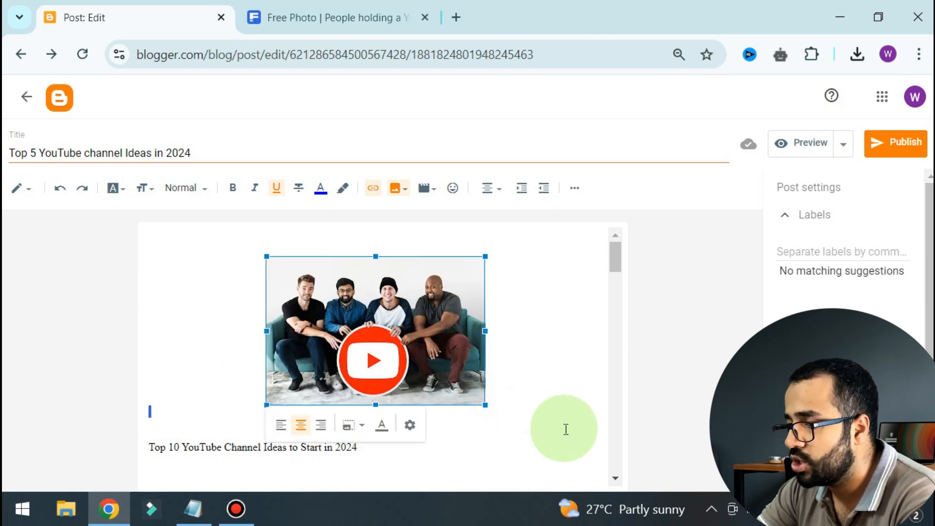
pyautogui.click(565, 429)
pyautogui.click(469, 382)
pyautogui.moveTo(485, 405); pyautogui.dragTo(570, 442)
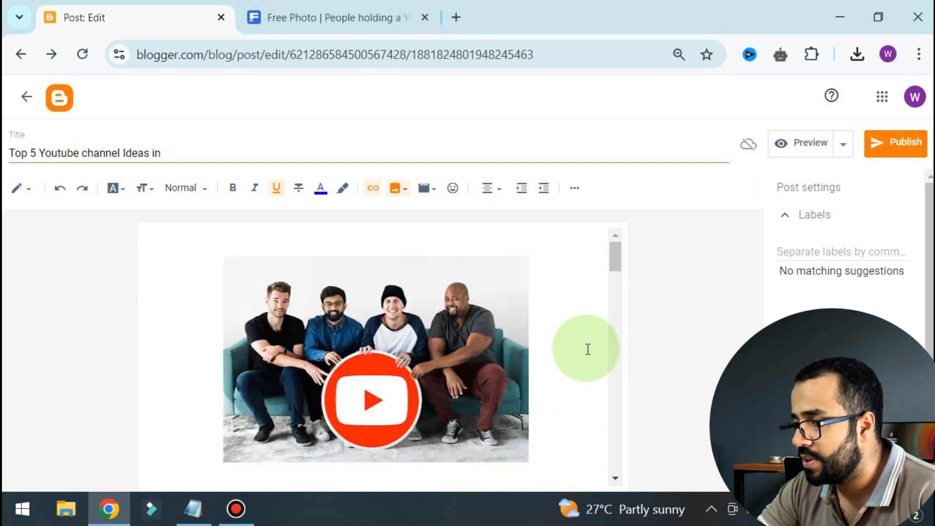
pyautogui.scroll(-2, 590, 349)
pyautogui.hotkey('ctrl', '-')
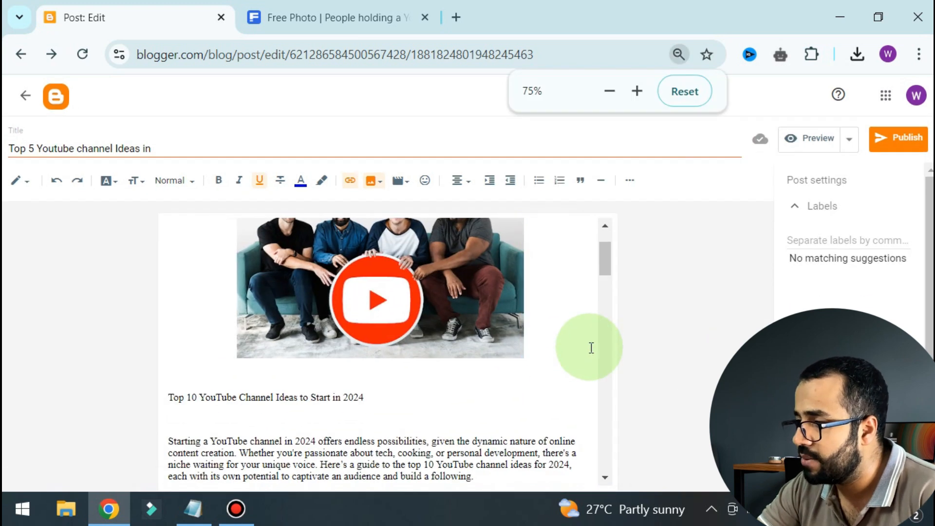
pyautogui.scroll(2, 599, 348)
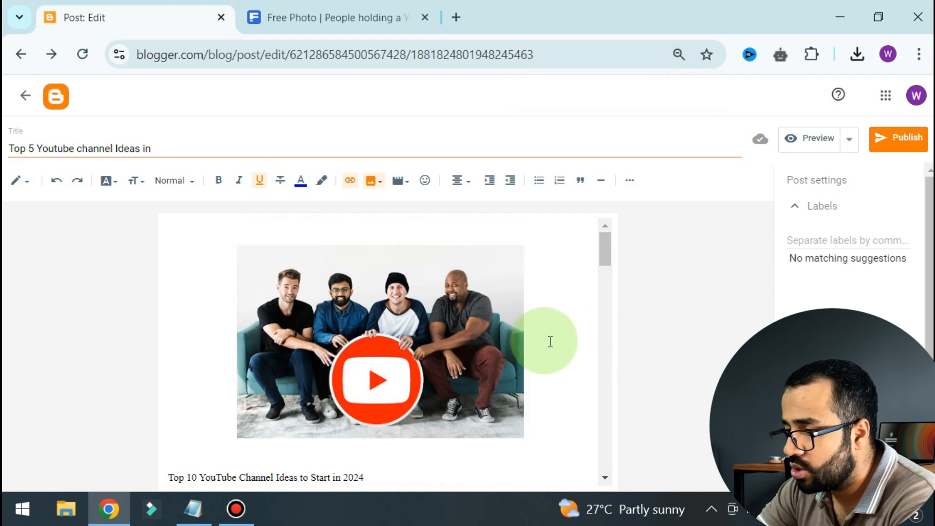
# Make the headings "Top 10 YouTube Channel Ideas to Start in 2024" and "1. Tech Reviews and Tutorials" bold
pyautogui.scroll(-4, 549, 341)
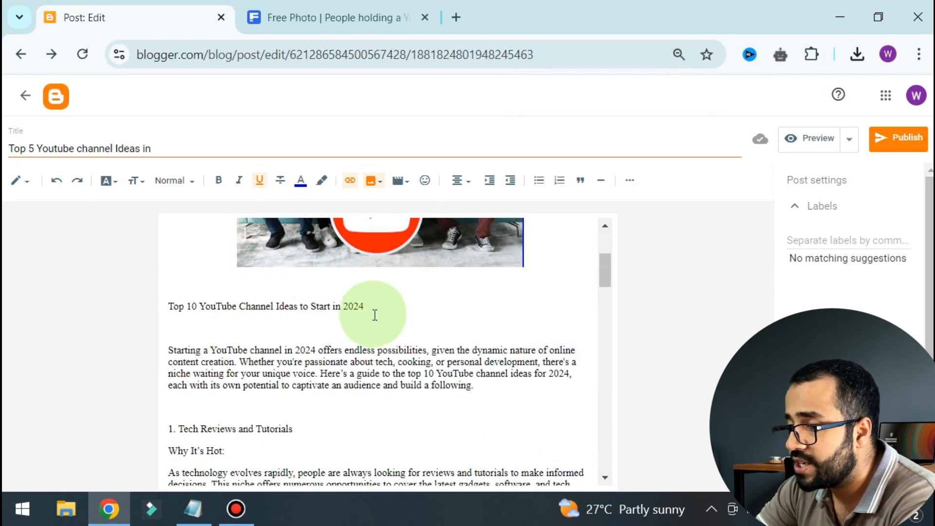
pyautogui.moveTo(375, 315); pyautogui.dragTo(130, 317)
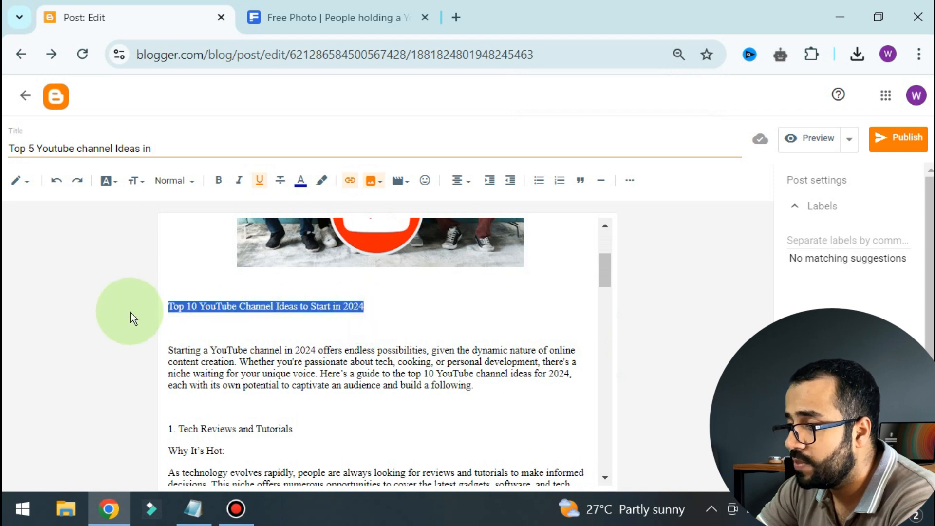
pyautogui.hotkey('ctrl', 'b')
pyautogui.click(352, 328)
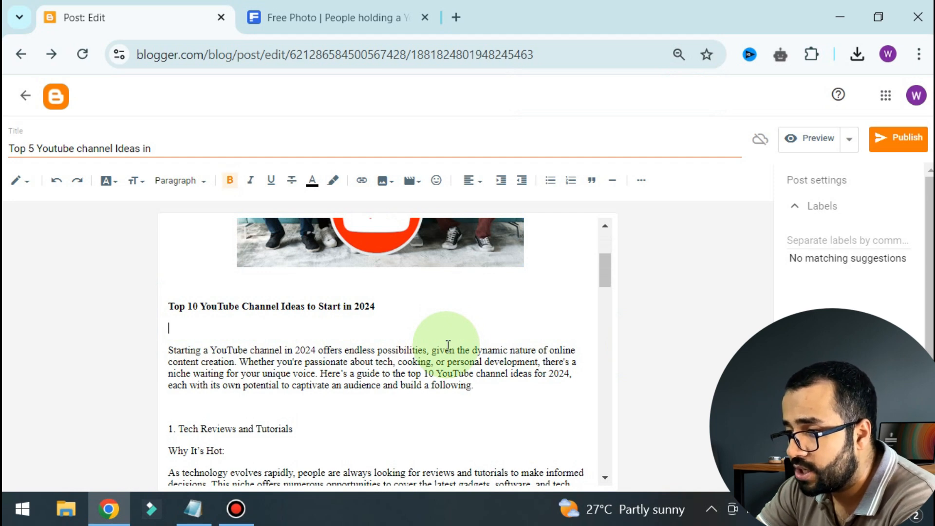
pyautogui.scroll(-2, 447, 345)
pyautogui.moveTo(307, 343); pyautogui.dragTo(168, 346)
pyautogui.hotkey('ctrl', 'b')
pyautogui.scroll(-6, 234, 348)
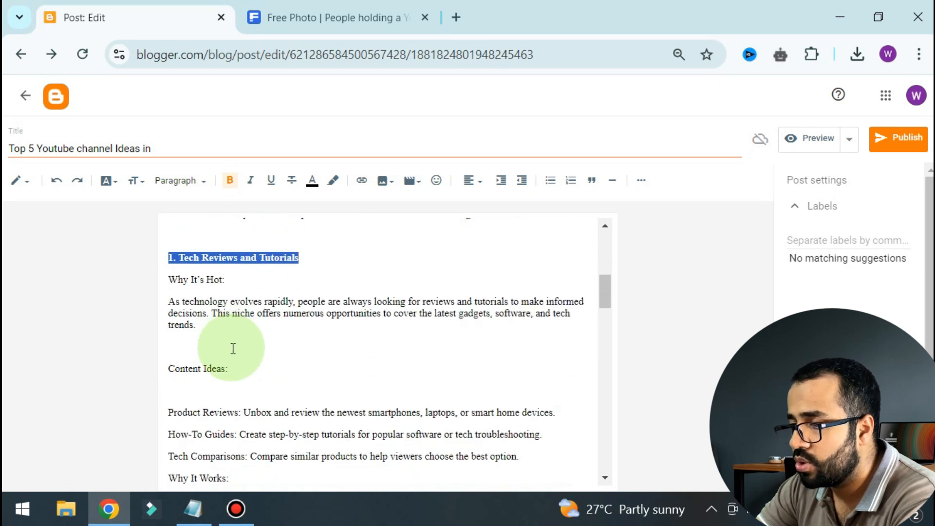
# Make the second, third and fourth section headings bold, from "2. Personal Finance and Investment" to "4. Travel and Adventure"
pyautogui.click(214, 385)
pyautogui.scroll(-2, 244, 351)
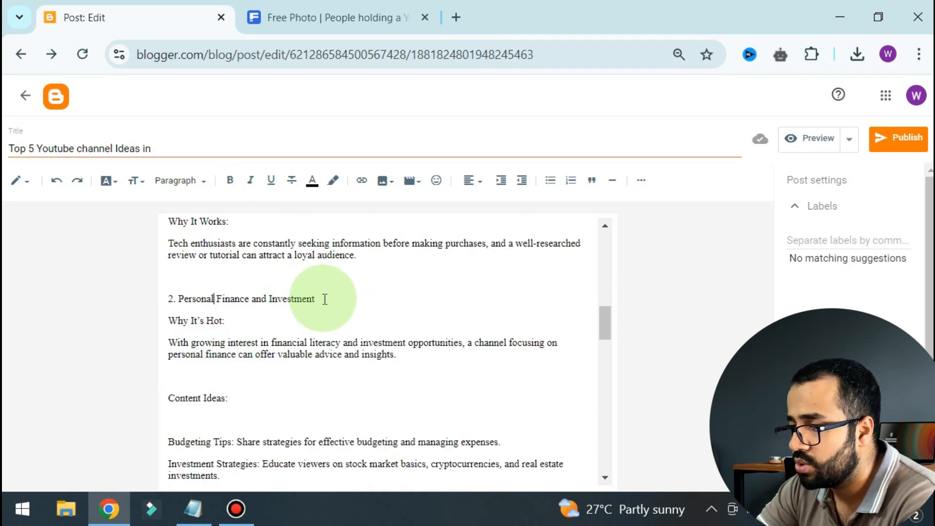
pyautogui.moveTo(325, 299); pyautogui.dragTo(135, 301)
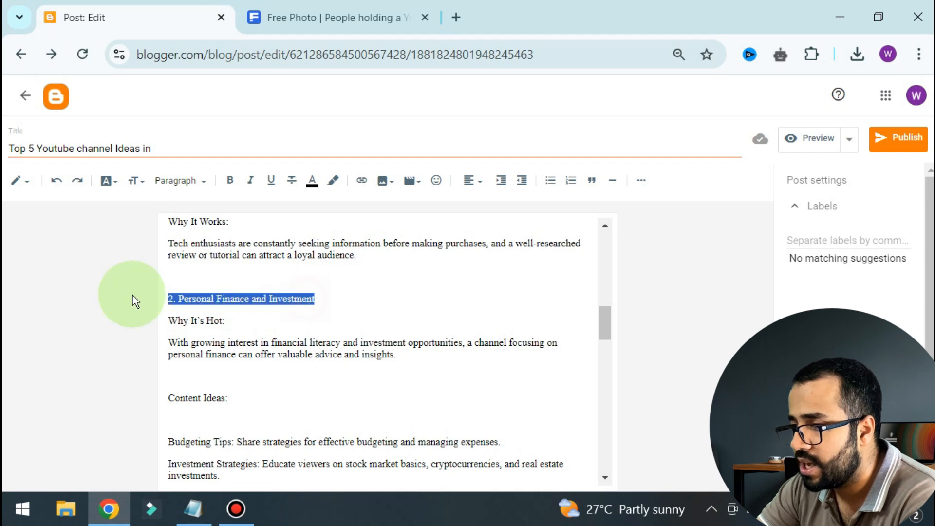
pyautogui.hotkey('ctrl', 'b')
pyautogui.scroll(-6, 219, 253)
pyautogui.moveTo(269, 351); pyautogui.dragTo(146, 350)
pyautogui.hotkey('ctrl', 'b')
pyautogui.scroll(-8, 243, 316)
pyautogui.moveTo(288, 305); pyautogui.dragTo(139, 317)
pyautogui.hotkey('ctrl', 'b')
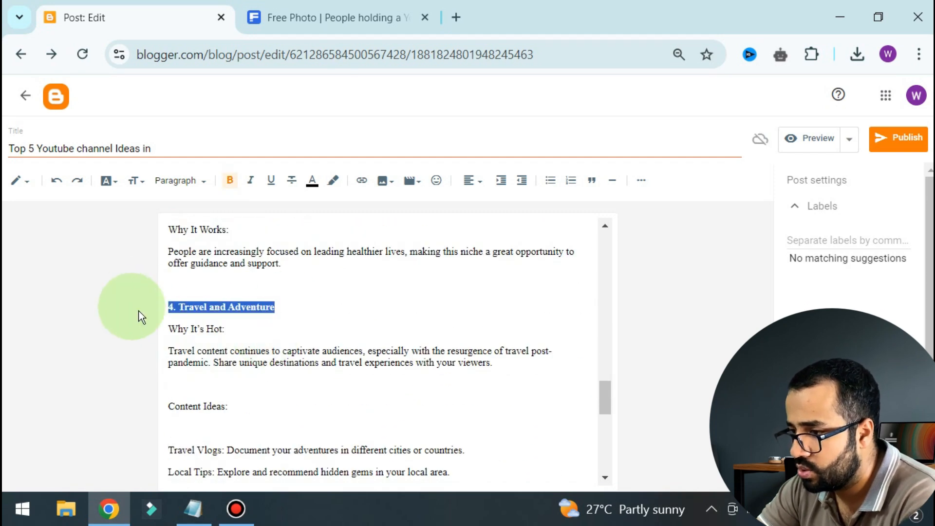
# Make the headings "5. Educational Content" and "Conclusion" bold
pyautogui.scroll(-4, 206, 339)
pyautogui.scroll(-4, 206, 339)
pyautogui.moveTo(281, 249); pyautogui.dragTo(150, 257)
pyautogui.hotkey('ctrl', 'b')
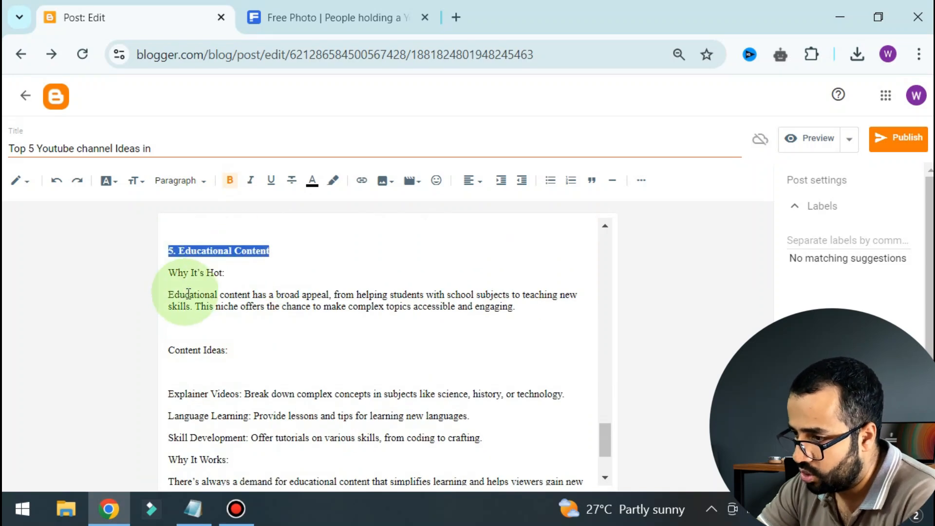
pyautogui.scroll(5, 189, 294)
pyautogui.scroll(-8, 189, 294)
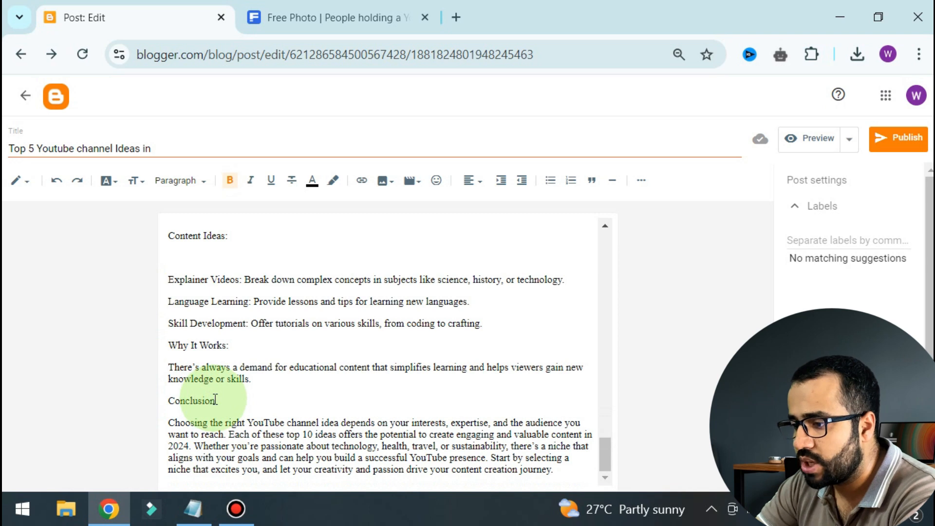
pyautogui.moveTo(215, 400); pyautogui.dragTo(146, 403)
pyautogui.hotkey('ctrl', 'b')
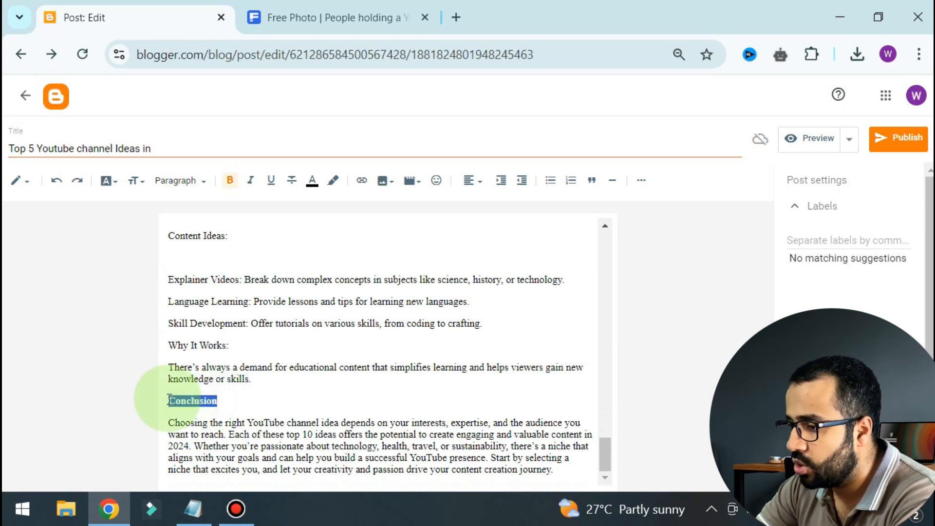
# Review the formatted post from its photo through the first section, and check the image insertion options near "Content Ideas:"
pyautogui.scroll(10, 267, 387)
pyautogui.scroll(15, 268, 387)
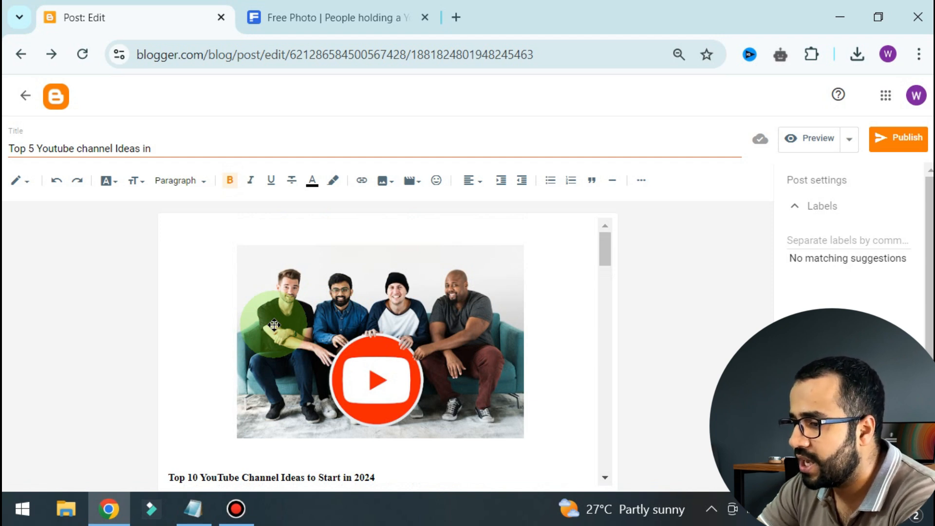
pyautogui.scroll(-5, 268, 327)
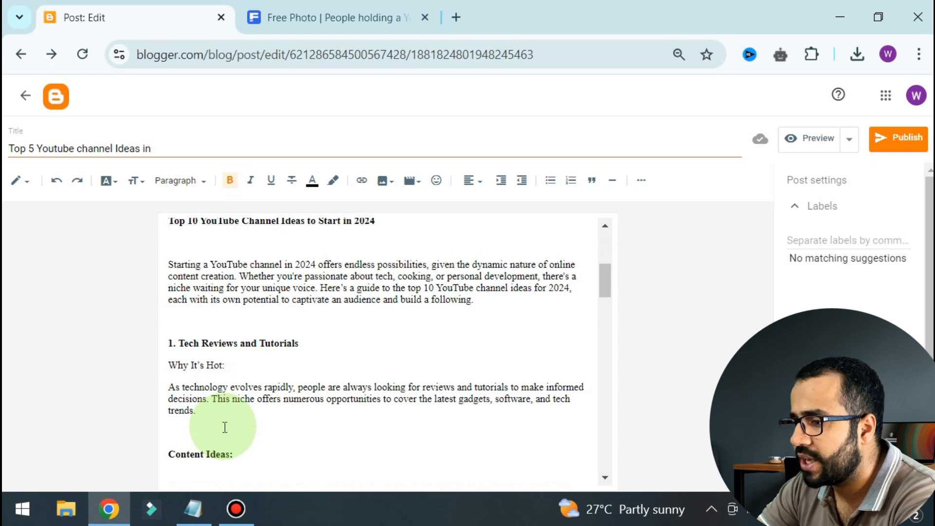
pyautogui.scroll(-2, 263, 390)
pyautogui.scroll(-2, 341, 380)
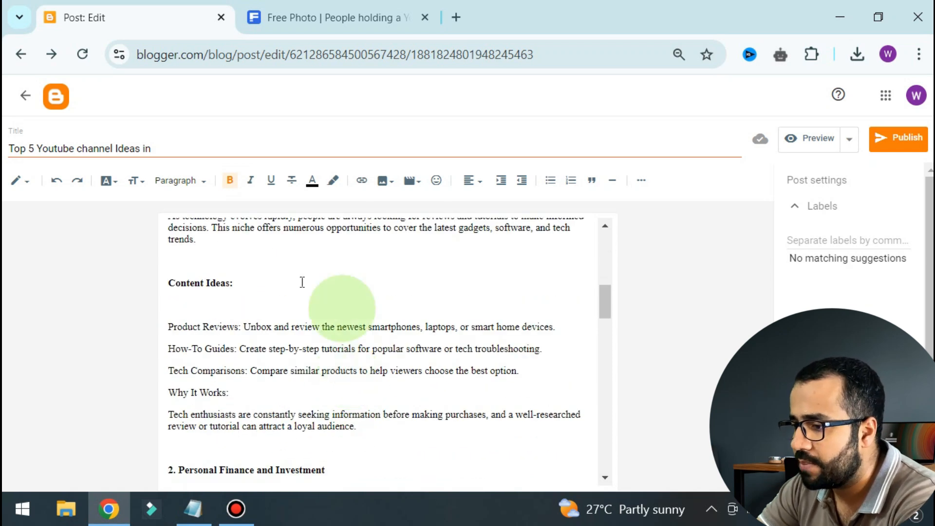
pyautogui.click(213, 263)
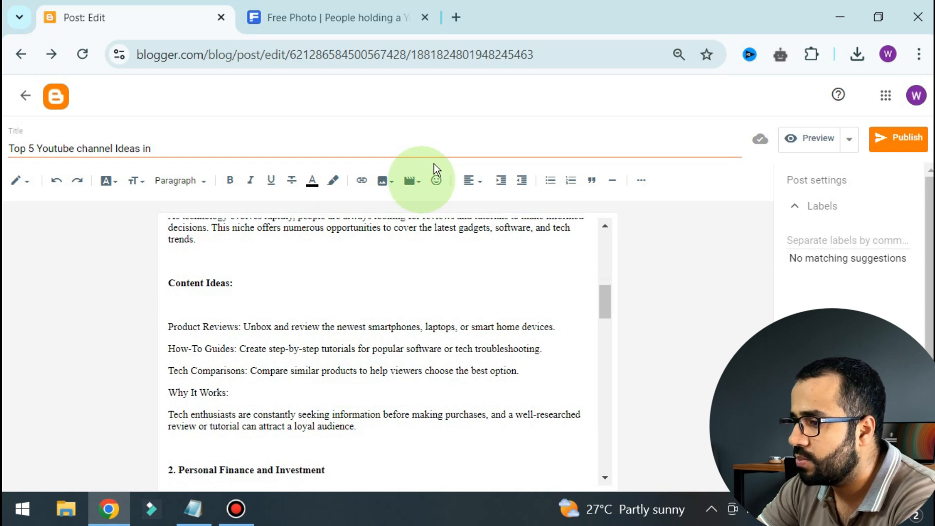
pyautogui.click(391, 180)
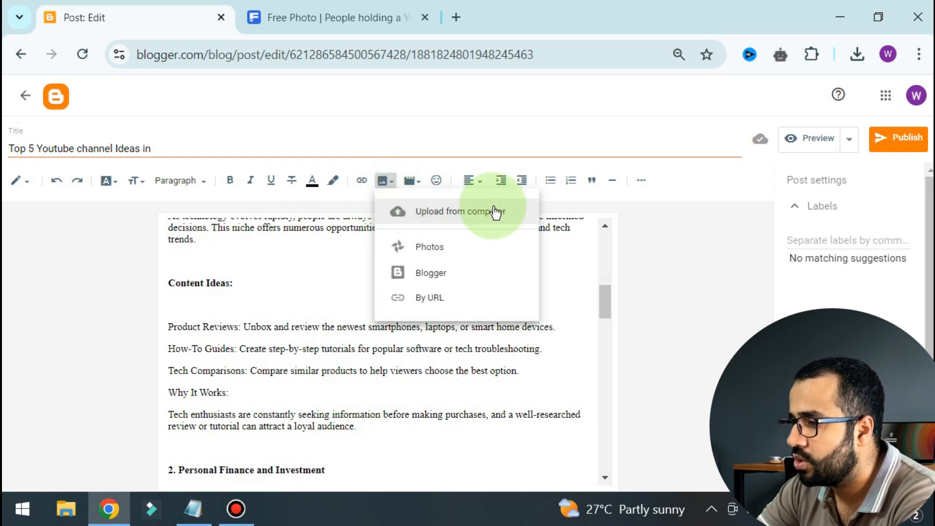
pyautogui.click(214, 309)
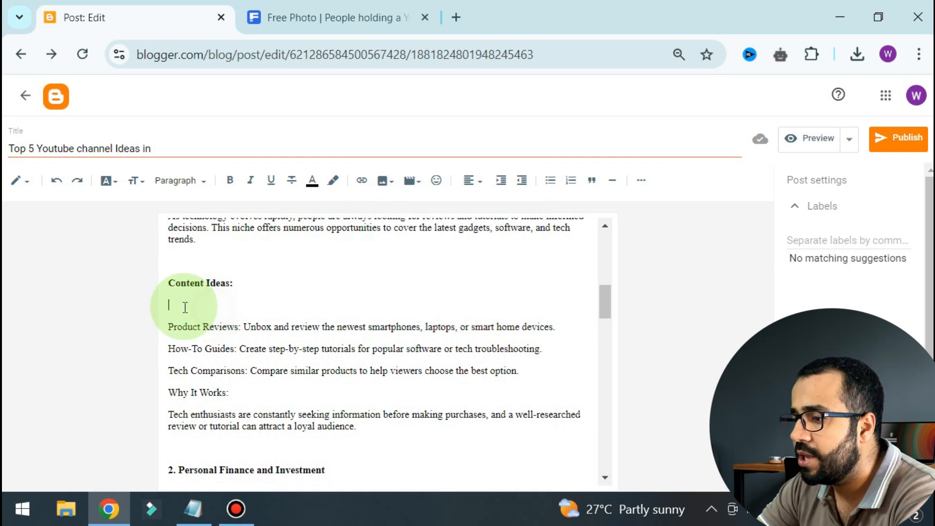
pyautogui.scroll(-3, 244, 311)
pyautogui.scroll(3, 254, 333)
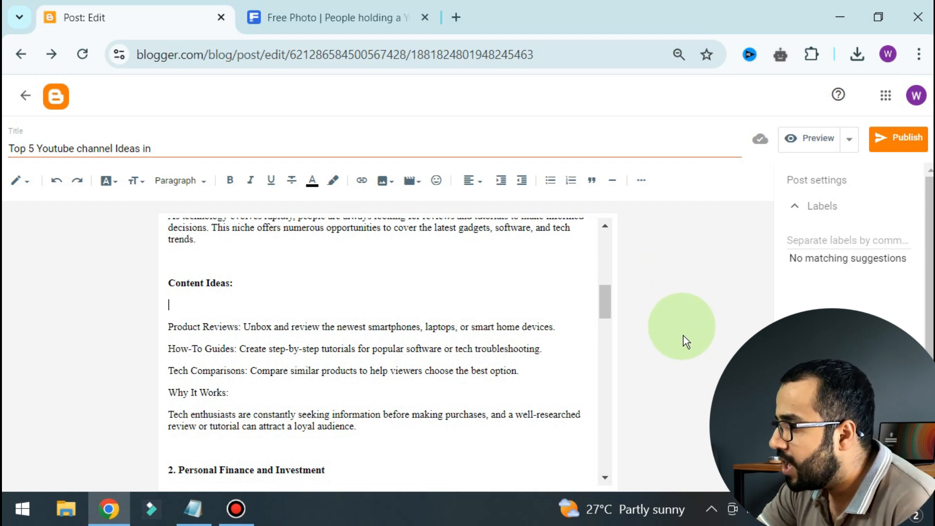
# Publish the post to the blog and open the blog's Stats page
pyautogui.click(904, 152)
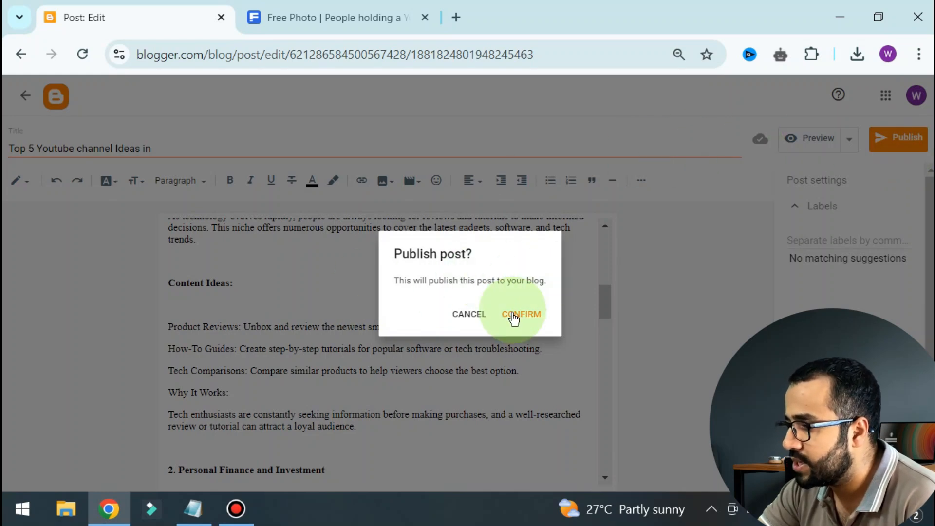
pyautogui.click(523, 316)
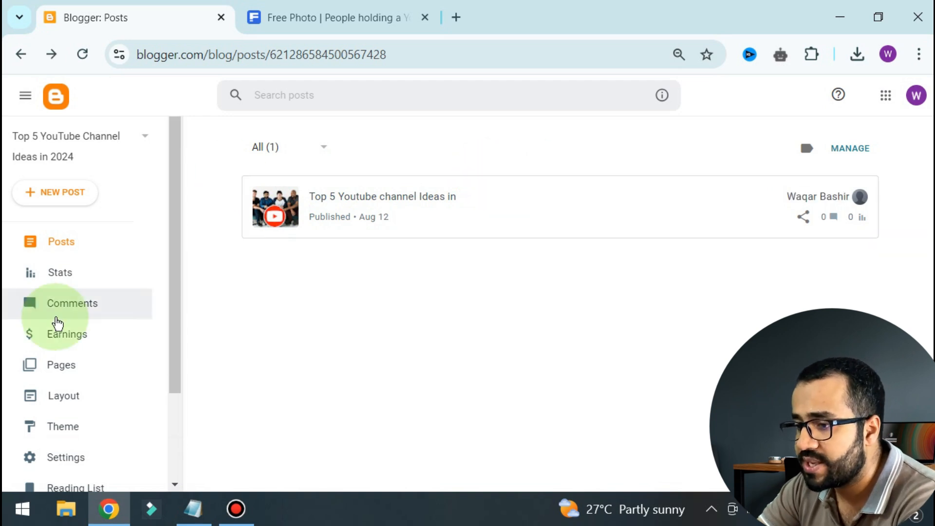
pyautogui.click(58, 275)
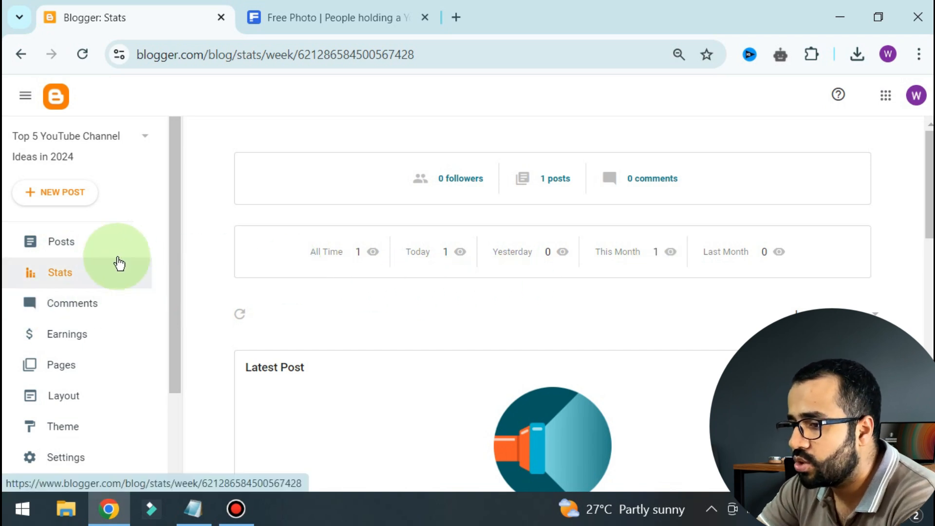
# Open the blog's layout page and look through its gadget sections, from the sidebar and header to the ads area
pyautogui.click(70, 399)
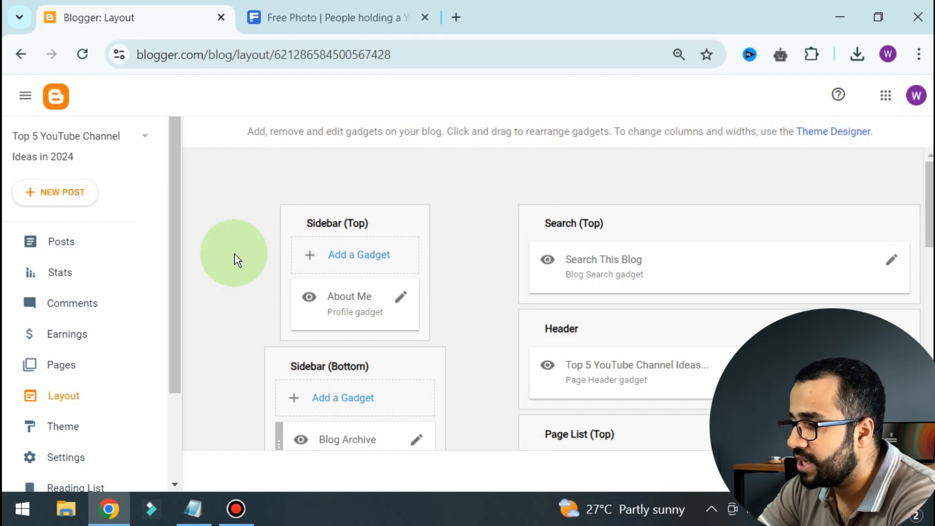
pyautogui.scroll(-2, 235, 259)
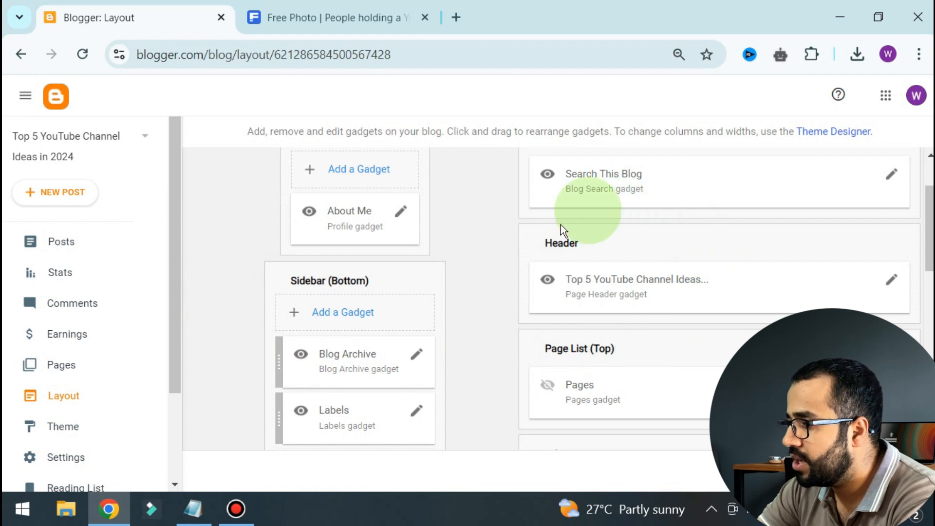
pyautogui.scroll(-4, 720, 305)
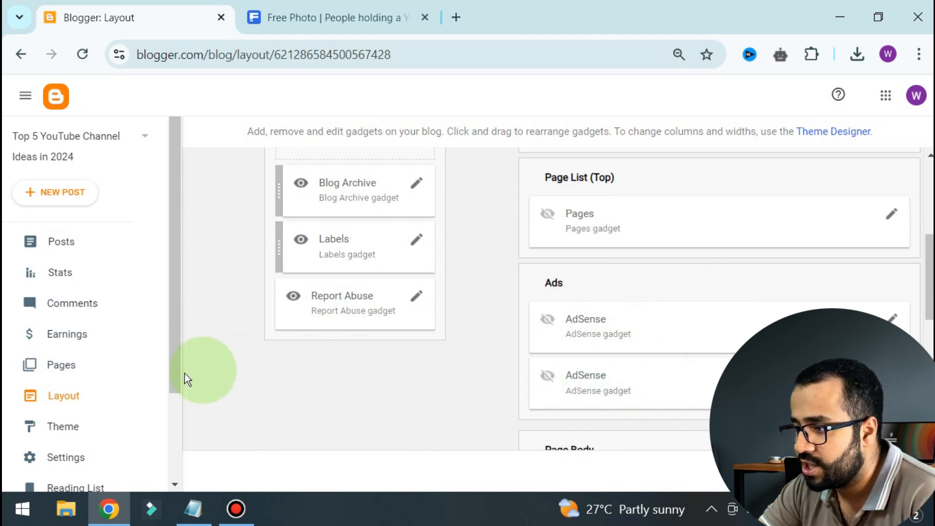
# Open the blog's theme page and browse the Contempo theme variants offered beneath the current theme
pyautogui.click(45, 433)
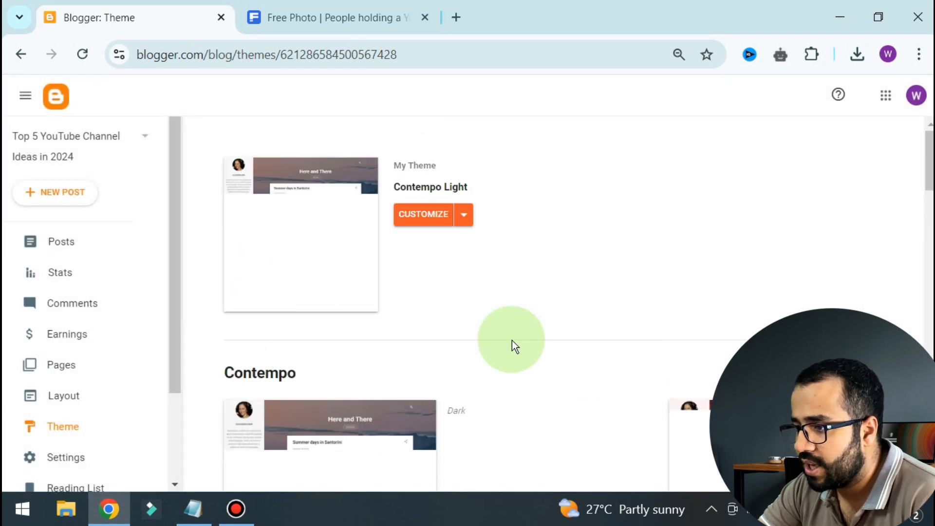
pyautogui.scroll(-2, 512, 340)
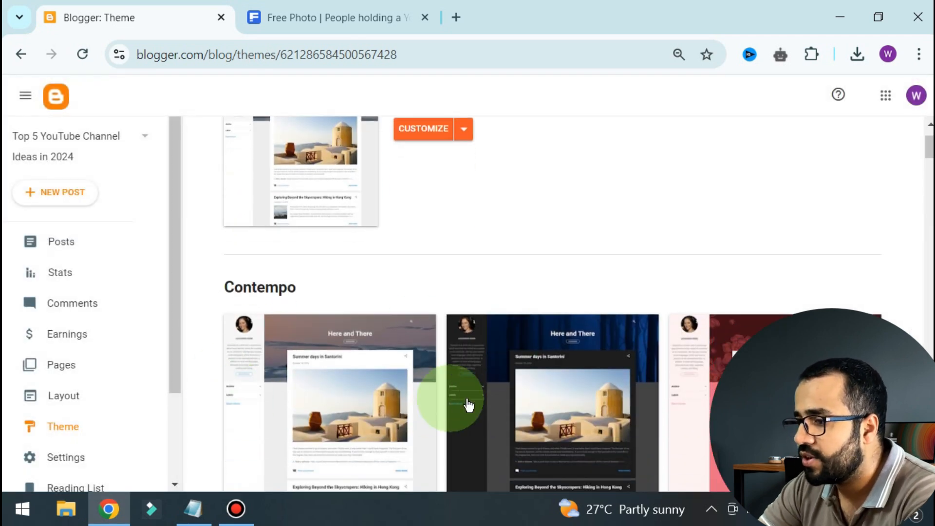
pyautogui.scroll(2, 487, 392)
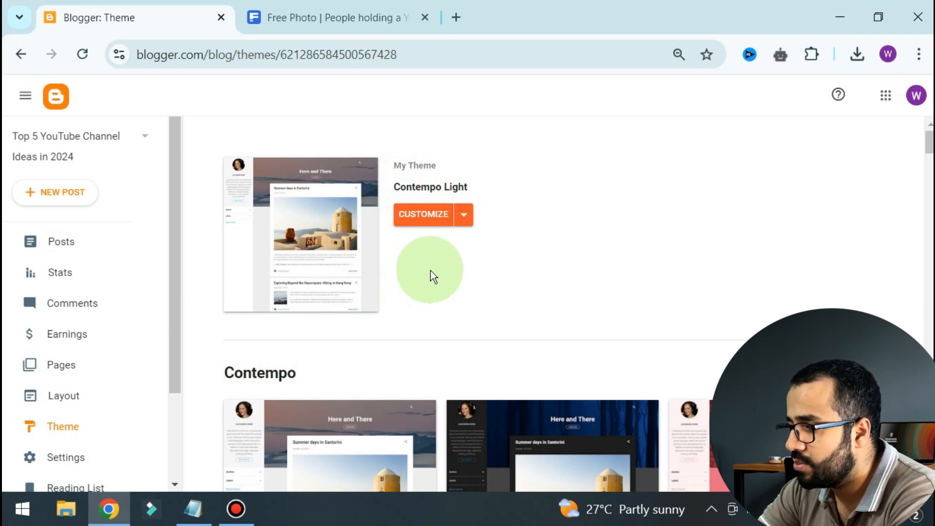
pyautogui.scroll(-6, 432, 276)
pyautogui.scroll(-5, 432, 276)
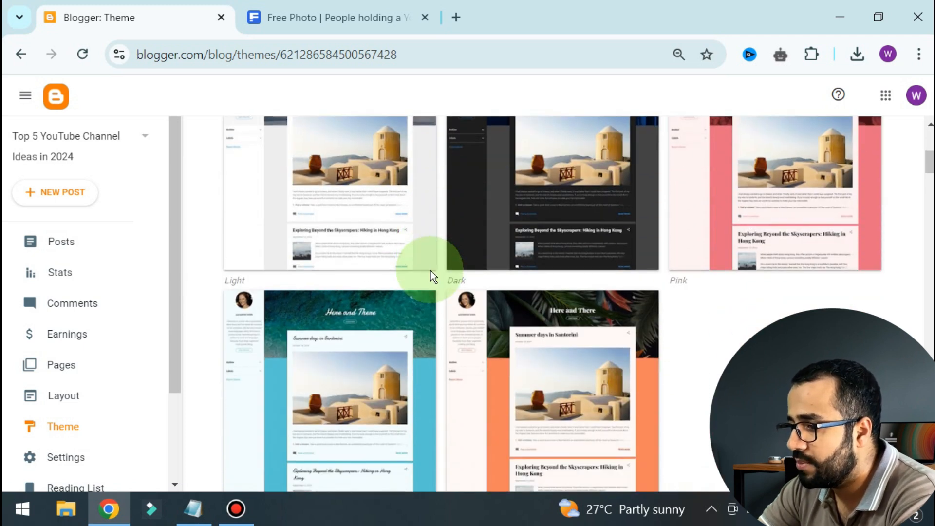
pyautogui.scroll(4, 432, 275)
pyautogui.scroll(8, 430, 270)
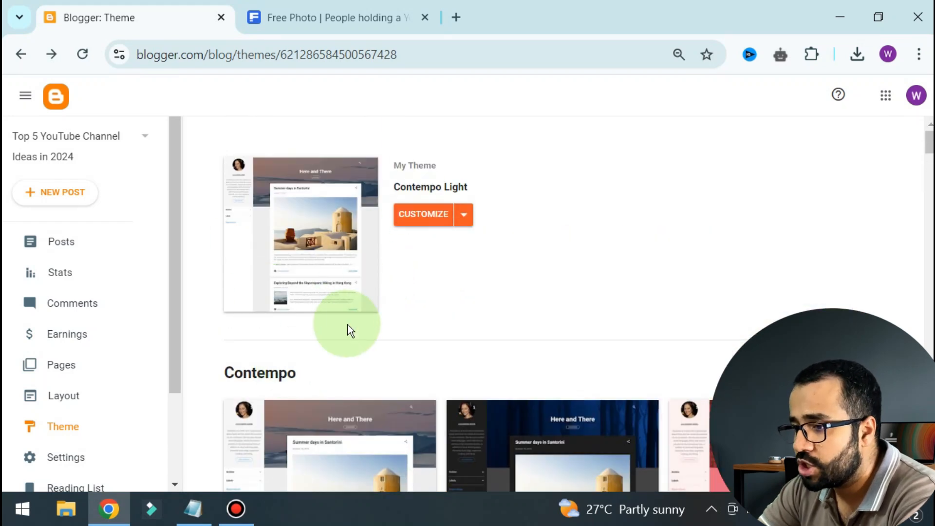
# View the live version of the published post "Top 5 Youtube channel Ideas in" from the blog's list of posts
pyautogui.click(50, 240)
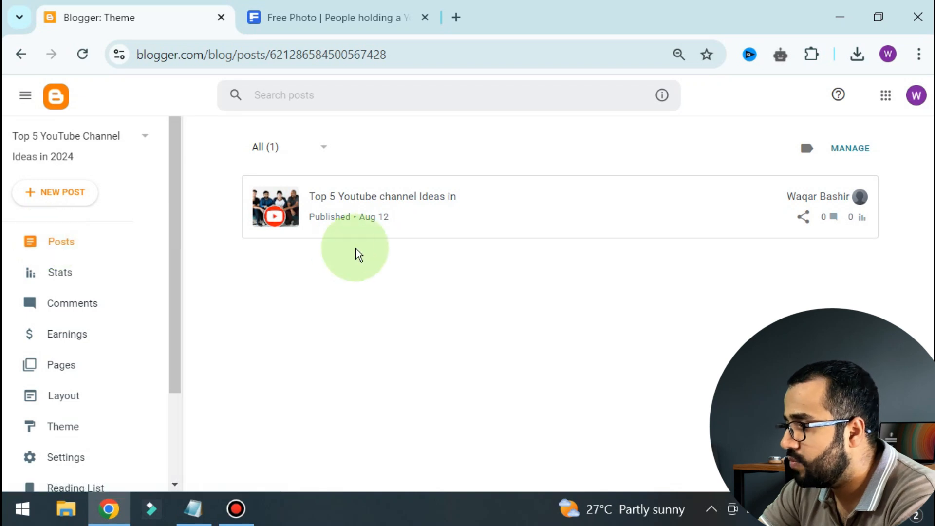
pyautogui.moveTo(766, 193)
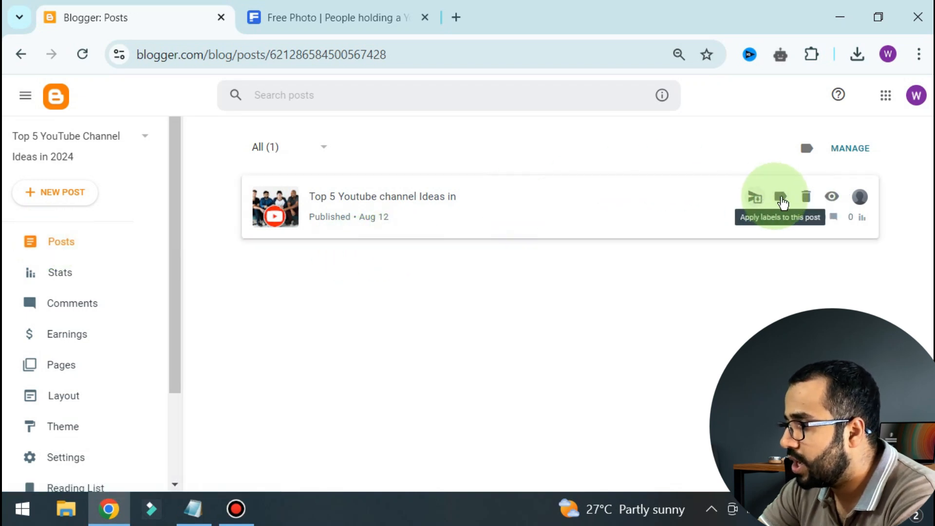
pyautogui.click(833, 196)
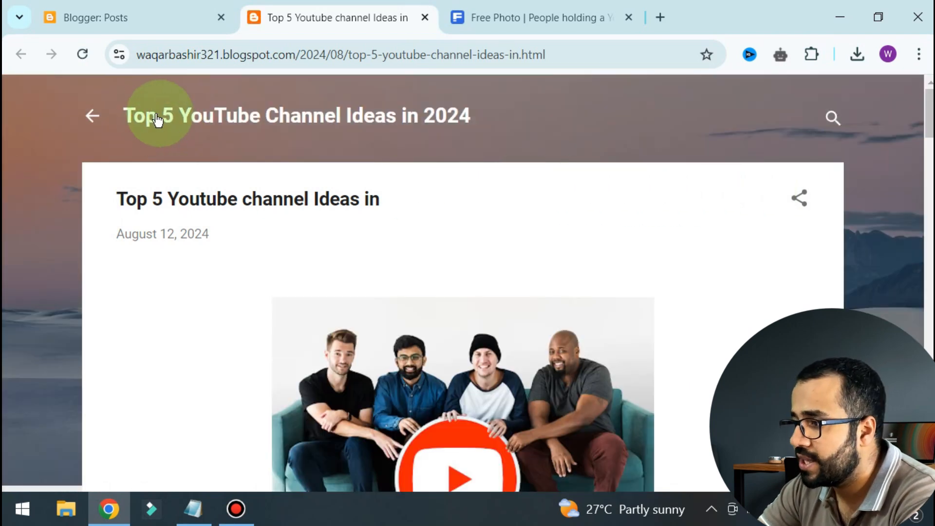
# Review the live post's title, photo, bold headings and text through the "2. Personal Finance and Investment" section
pyautogui.scroll(-2, 530, 117)
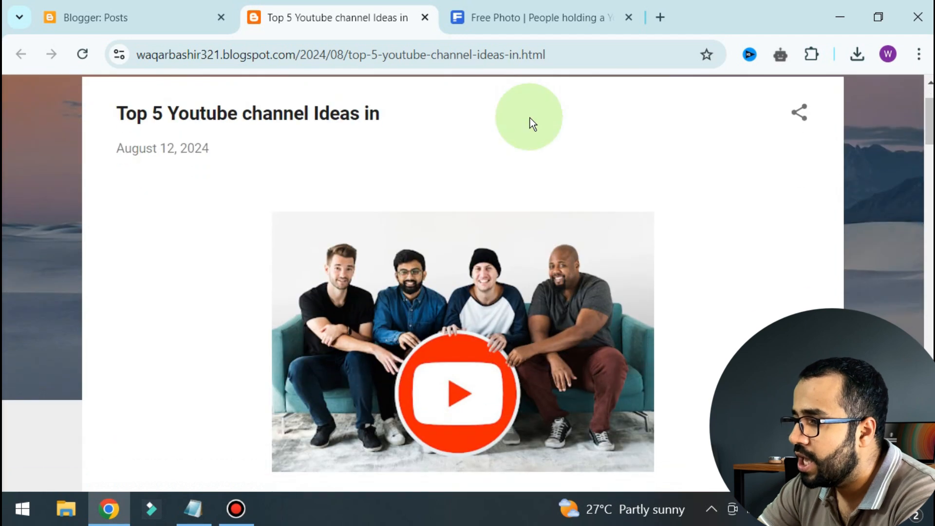
pyautogui.scroll(-7, 530, 118)
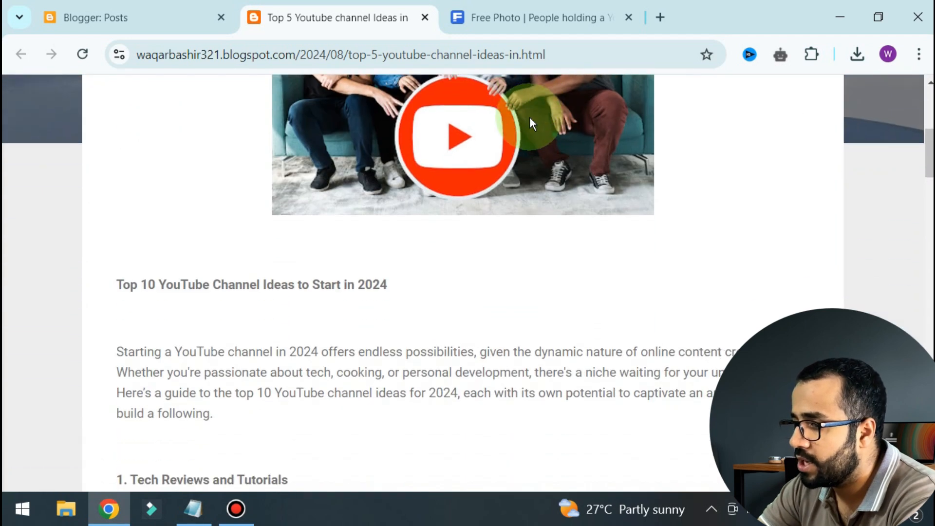
pyautogui.scroll(-7, 531, 123)
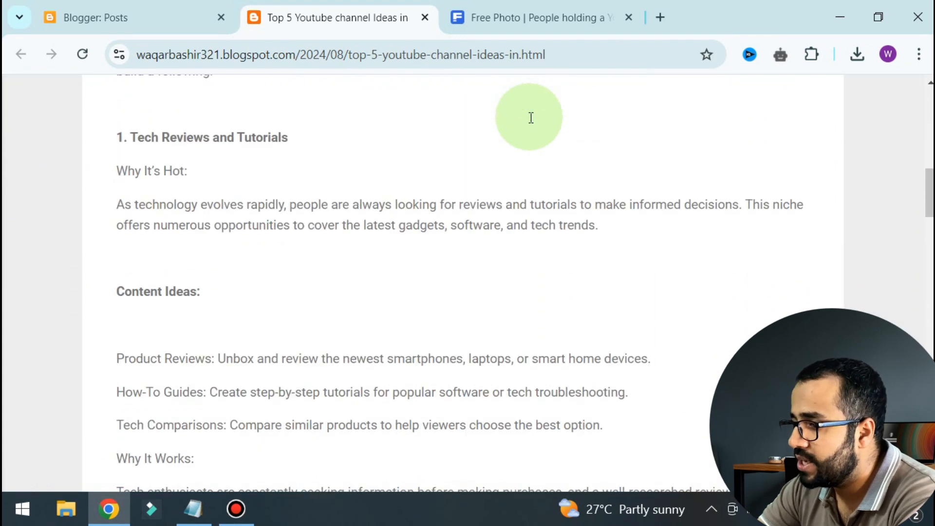
pyautogui.scroll(-8, 530, 117)
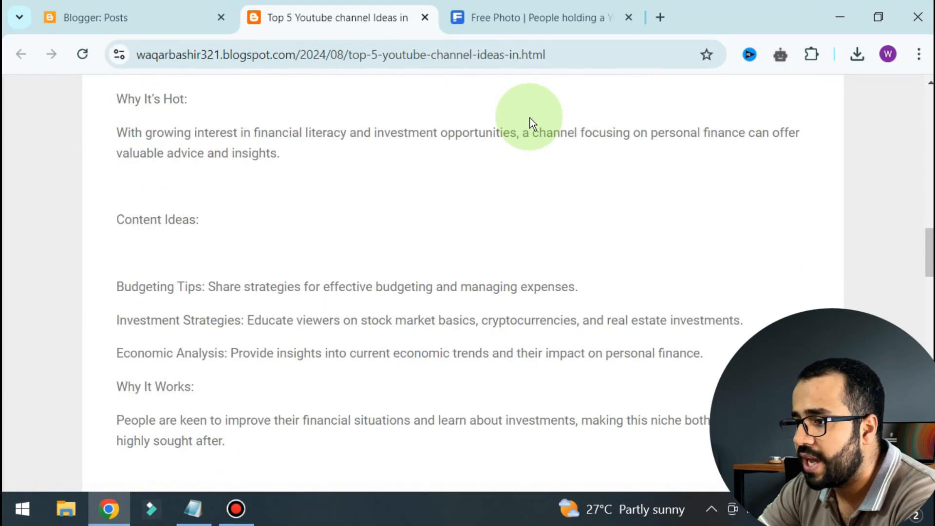
pyautogui.scroll(14, 530, 118)
pyautogui.scroll(12, 390, 244)
pyautogui.scroll(-10, 449, 272)
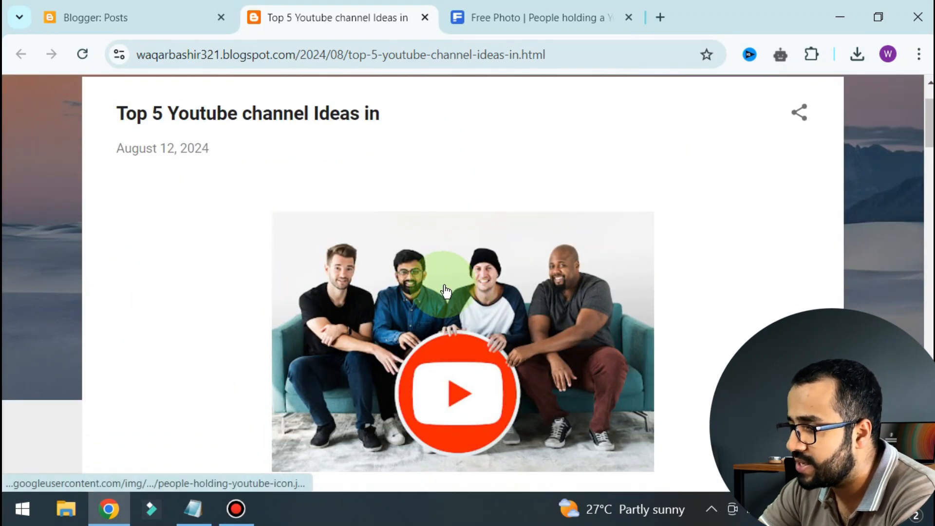
pyautogui.scroll(-10, 392, 320)
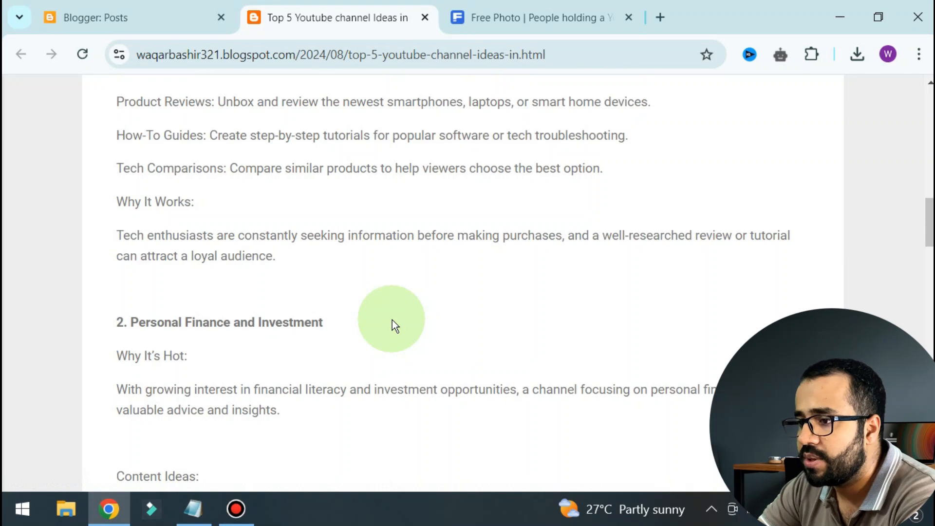
pyautogui.scroll(9, 392, 320)
pyautogui.scroll(7, 392, 325)
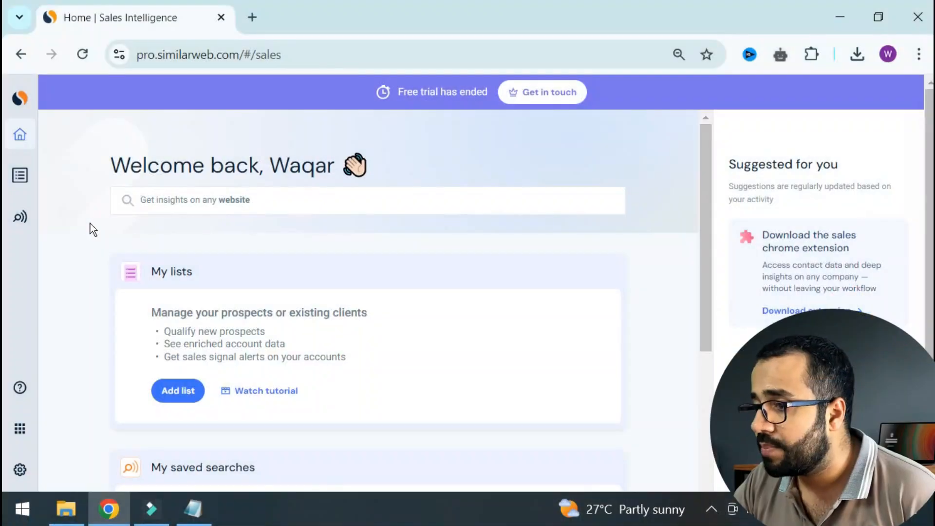
# Look up blogger.com in Similarweb and examine its company overview, including the annual revenue, total visits and page views
pyautogui.click(251, 202)
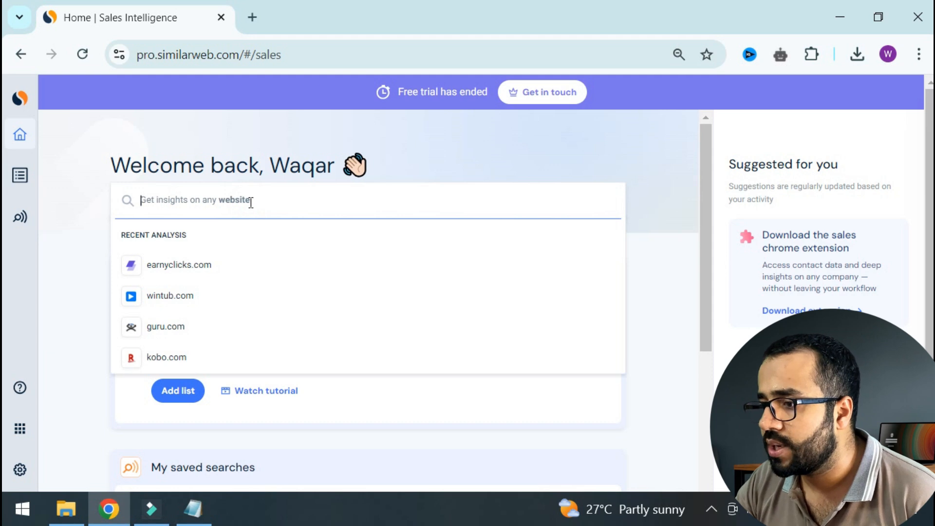
pyautogui.write('blogger')
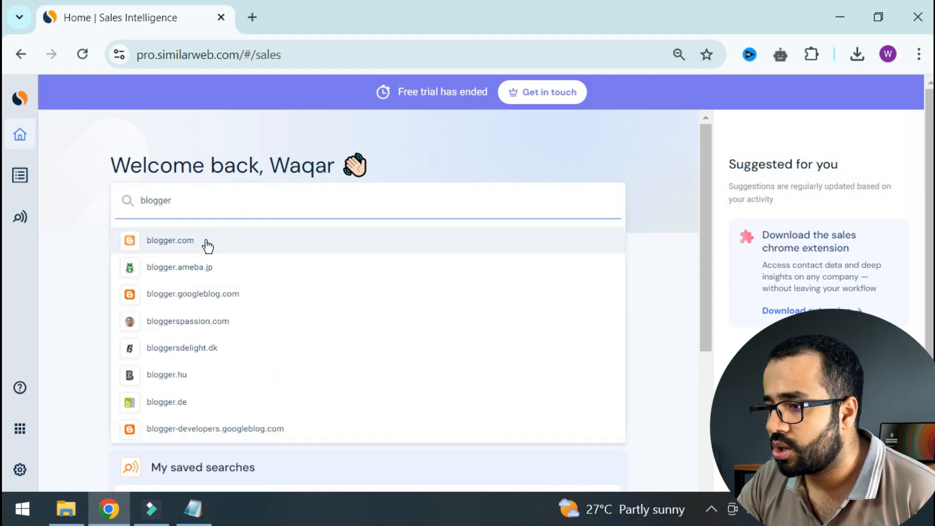
pyautogui.click(194, 246)
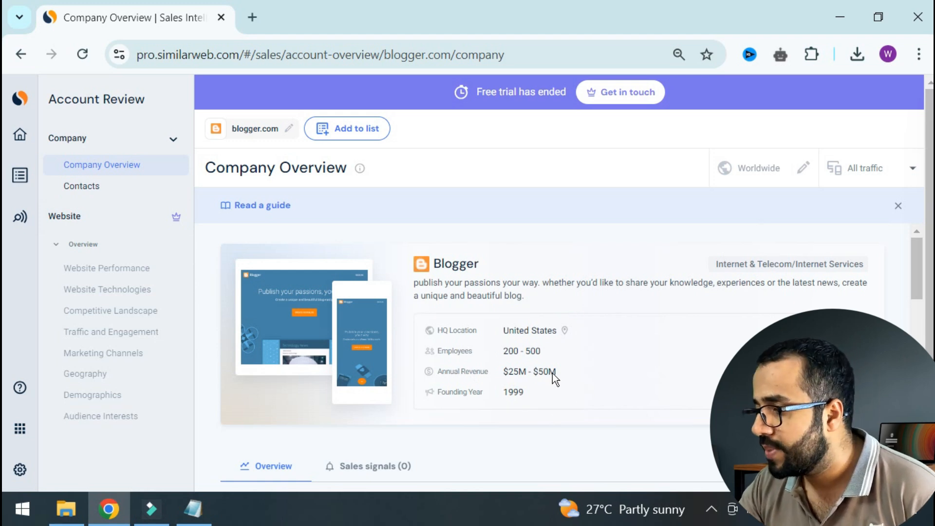
pyautogui.scroll(-2, 552, 373)
pyautogui.scroll(-3, 552, 373)
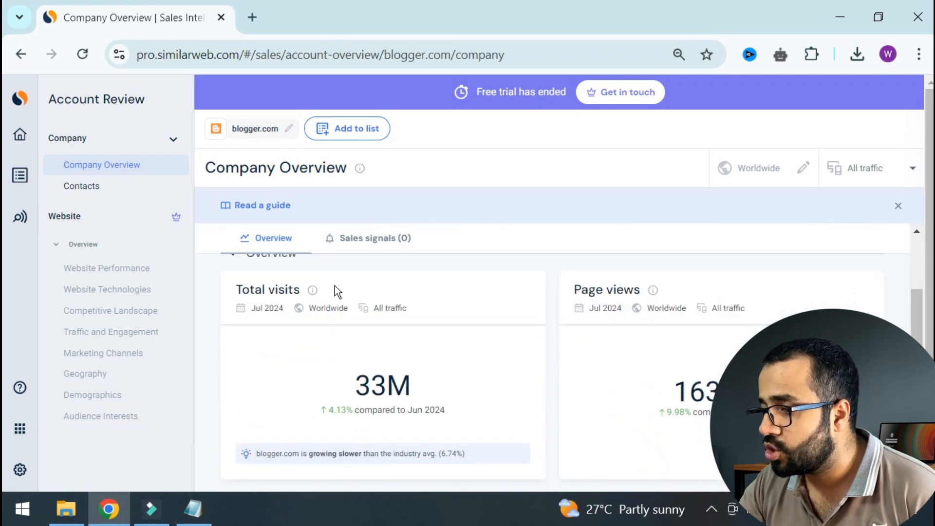